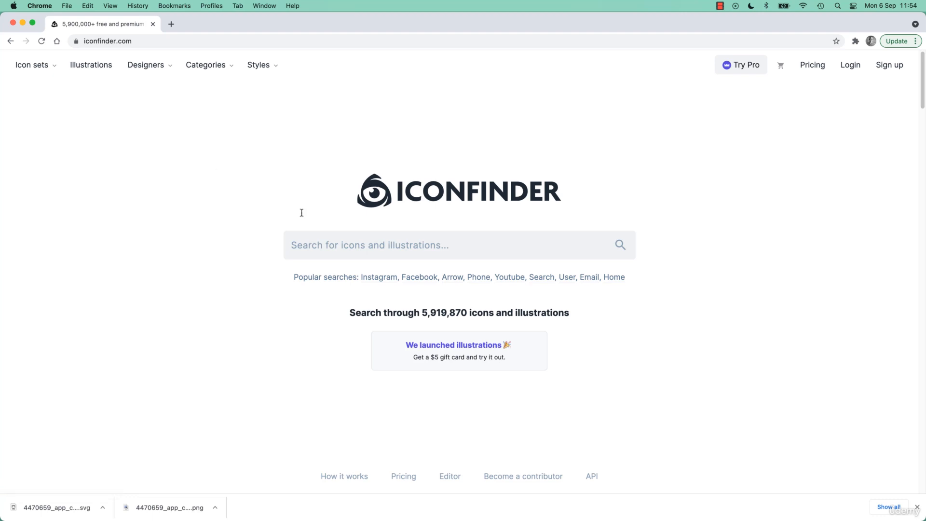
# - Search Iconfinder for "shopping icon" and filter the results to free icons with the No link back license
pyautogui.click(369, 249)
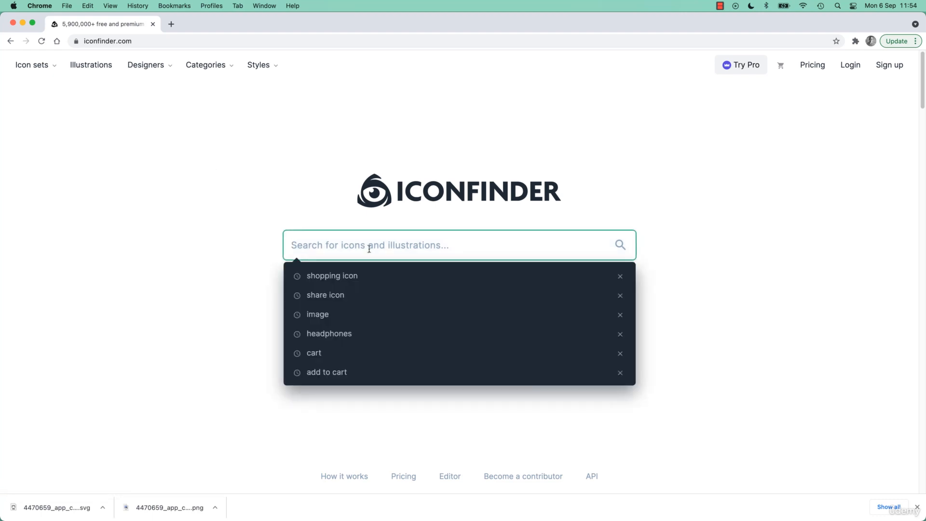
pyautogui.click(345, 276)
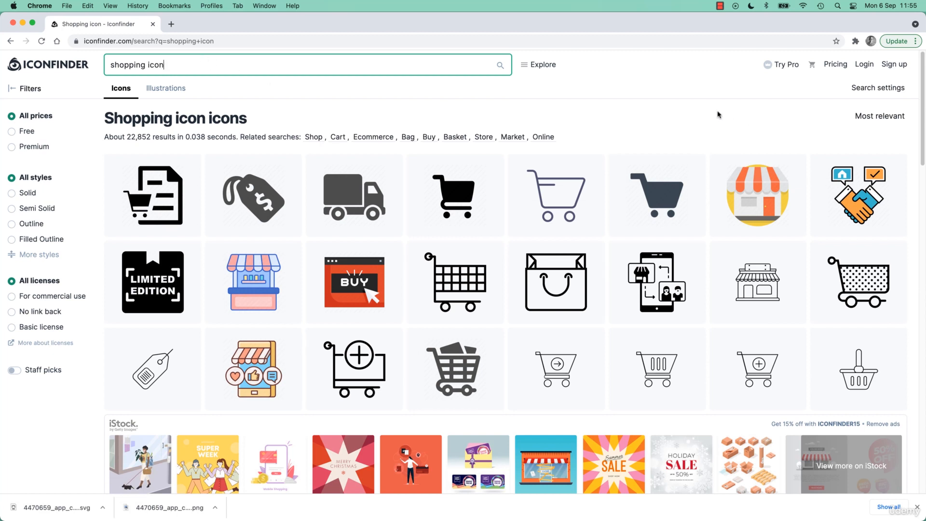
pyautogui.click(28, 132)
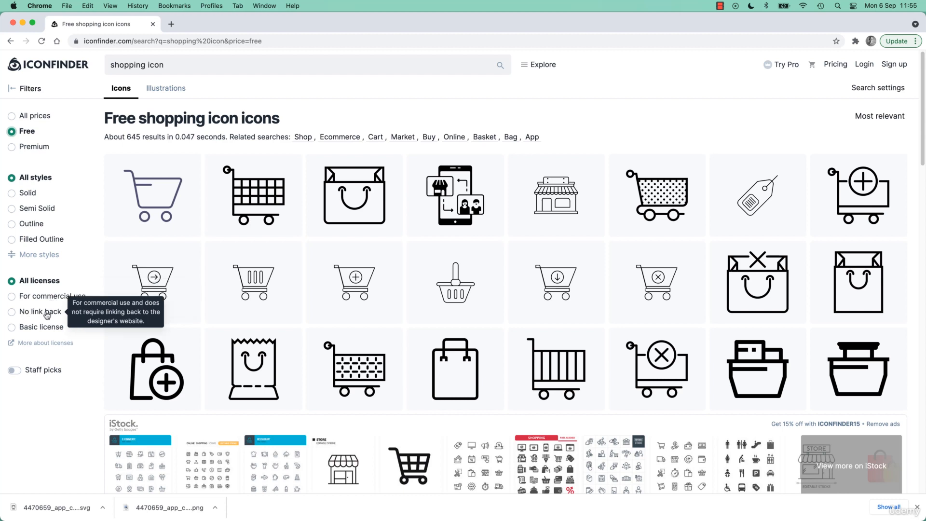
pyautogui.click(47, 315)
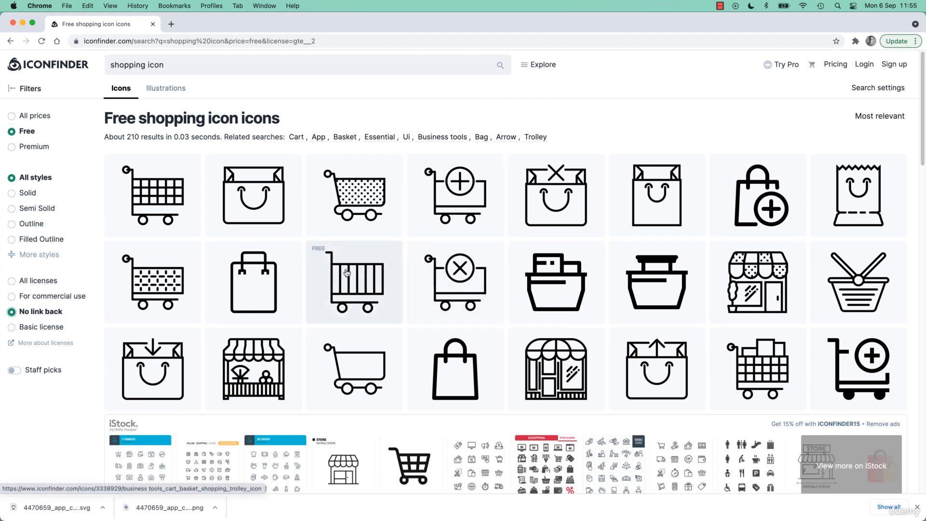
# - Browse the filtered icons and open the details of the small cart with two horizontal bars in its basket
pyautogui.scroll(-3, 349, 279)
pyautogui.scroll(-5, 348, 279)
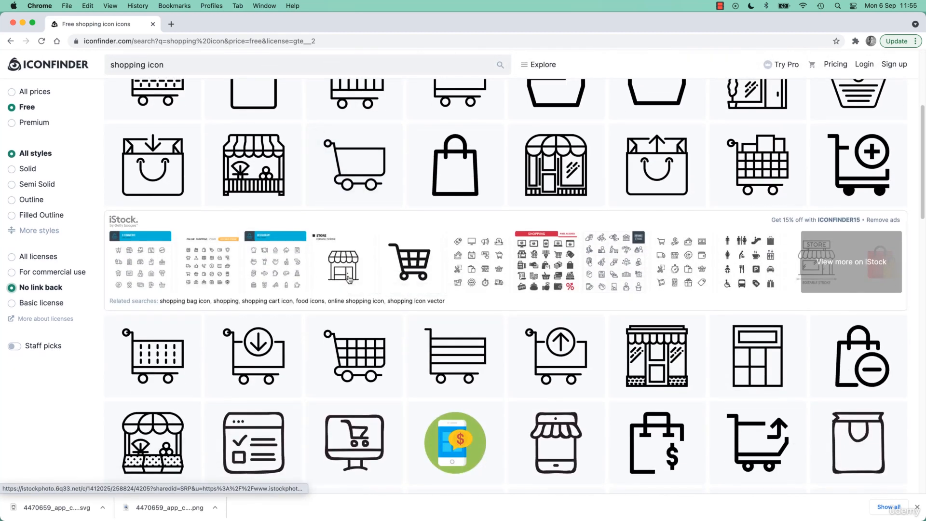
pyautogui.scroll(-4, 296, 304)
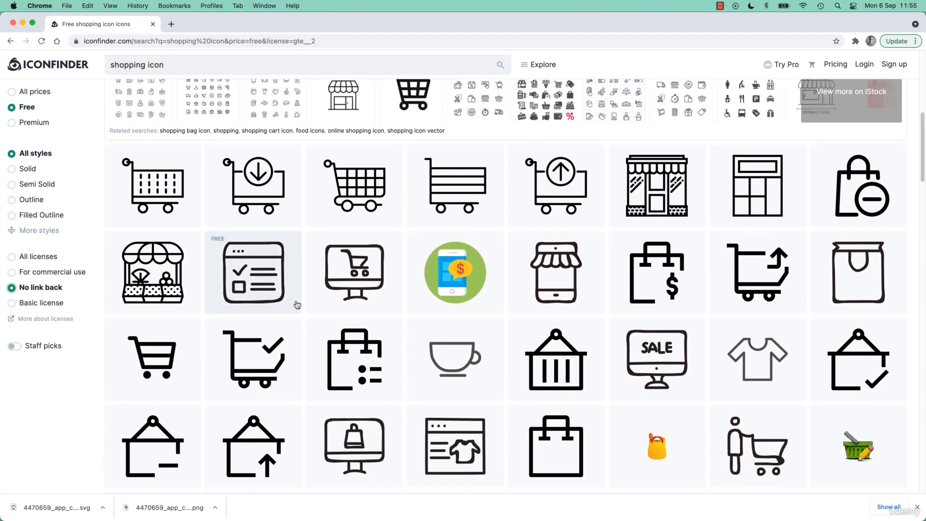
pyautogui.scroll(-3, 297, 305)
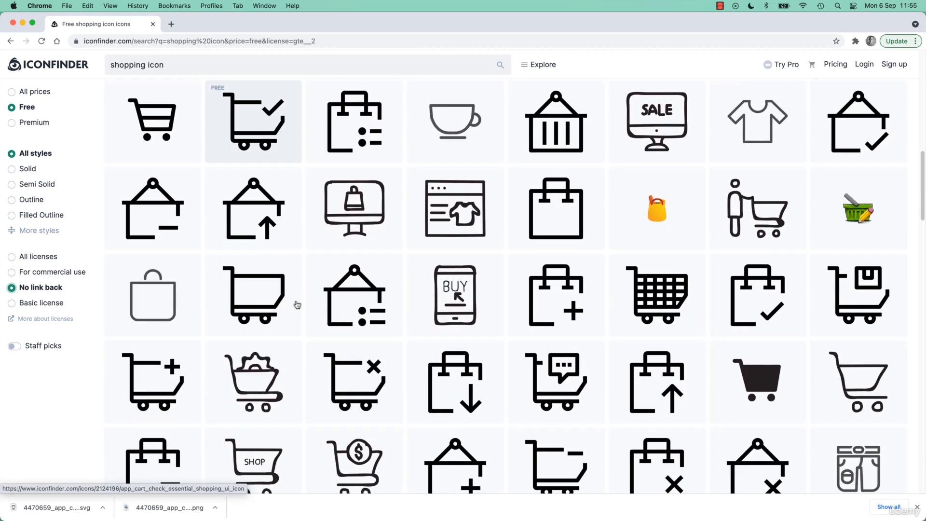
pyautogui.scroll(-2, 297, 304)
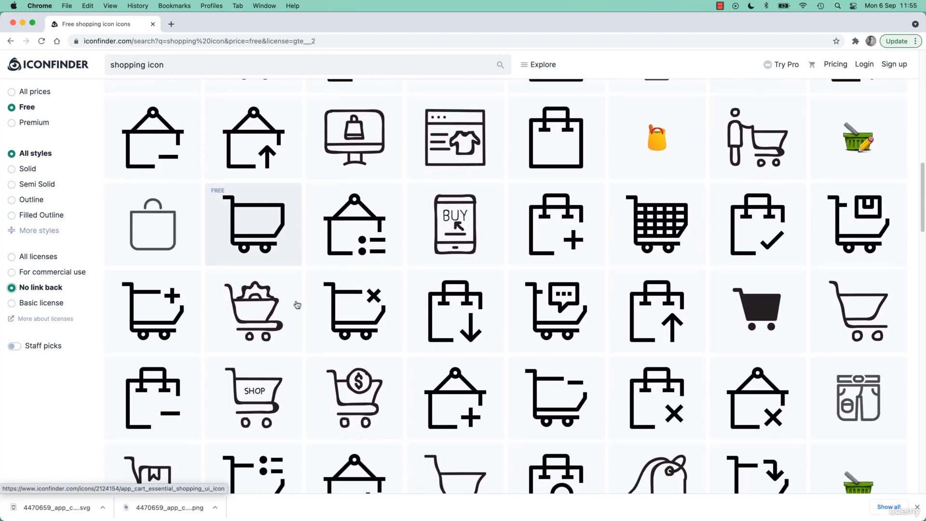
pyautogui.scroll(5, 297, 304)
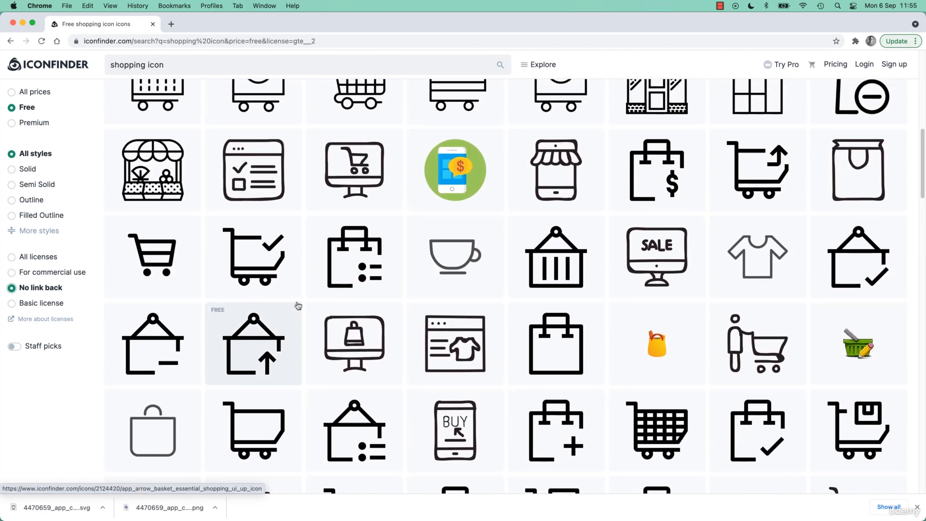
pyautogui.scroll(3, 297, 306)
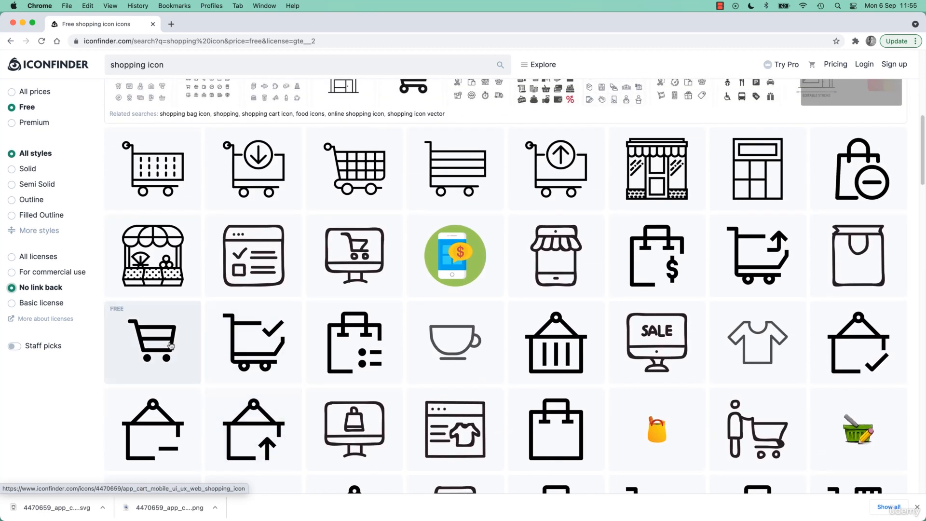
pyautogui.click(134, 346)
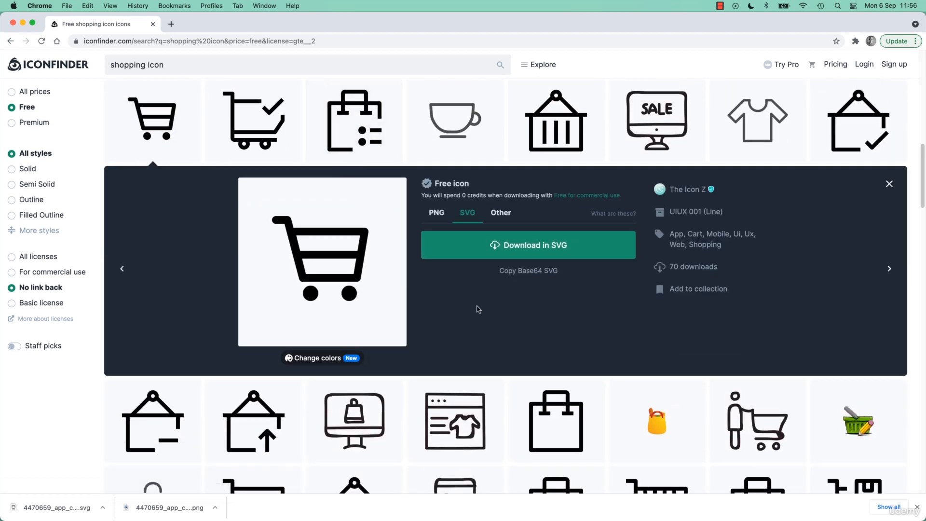
# - Download the cart icon as a 48 px PNG and save it to the Desktop
pyautogui.click(437, 212)
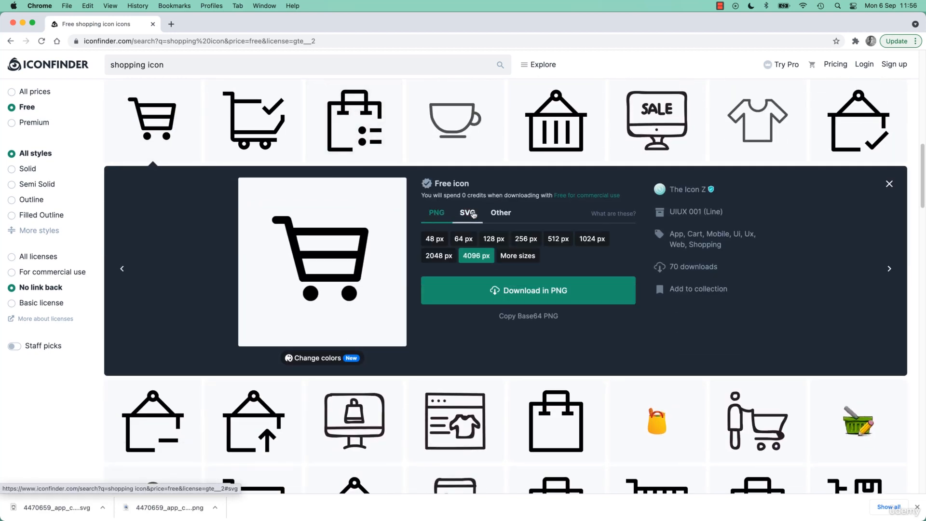
pyautogui.click(465, 215)
pyautogui.click(441, 214)
pyautogui.click(429, 242)
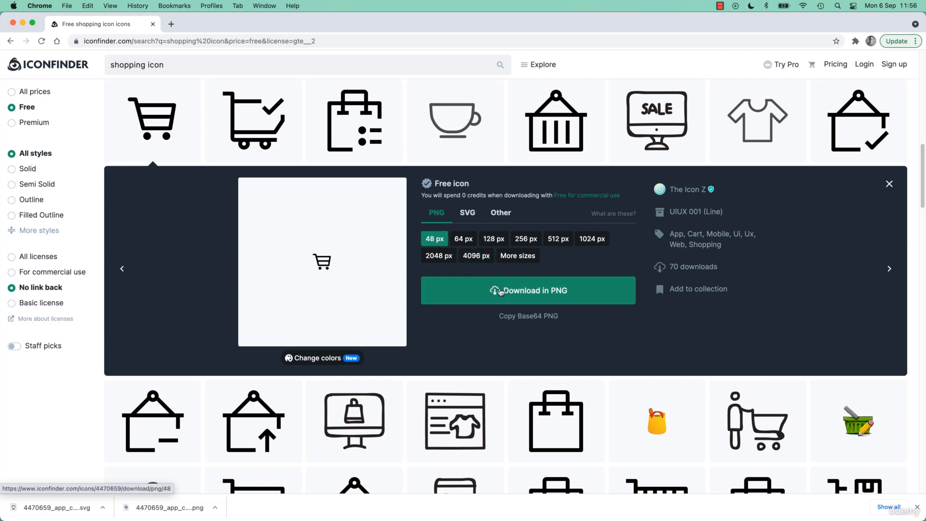
pyautogui.click(527, 292)
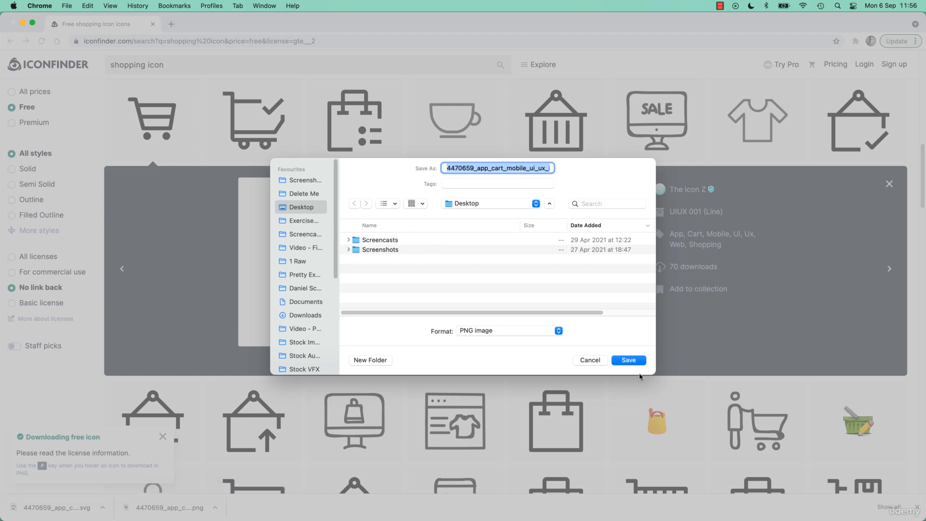
pyautogui.click(629, 360)
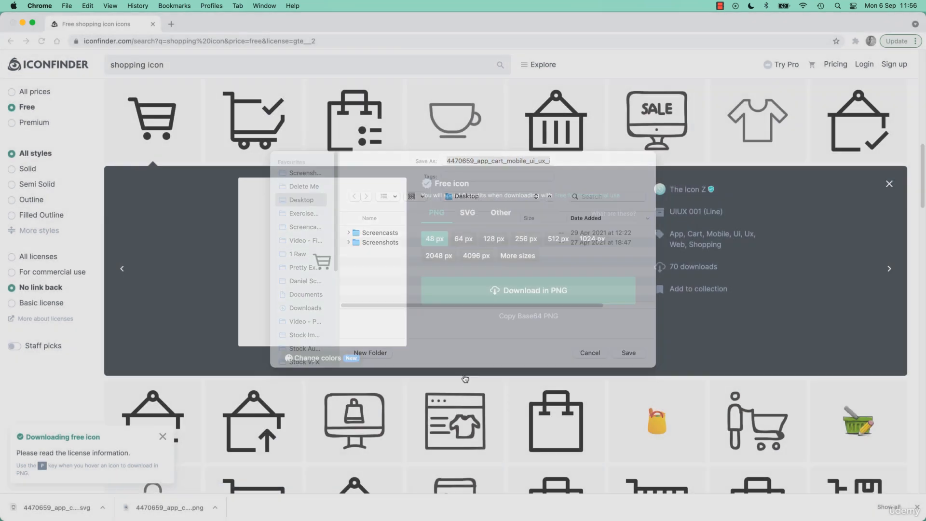
# - Download the same cart icon in SVG format and save it to the Desktop
pyautogui.click(467, 213)
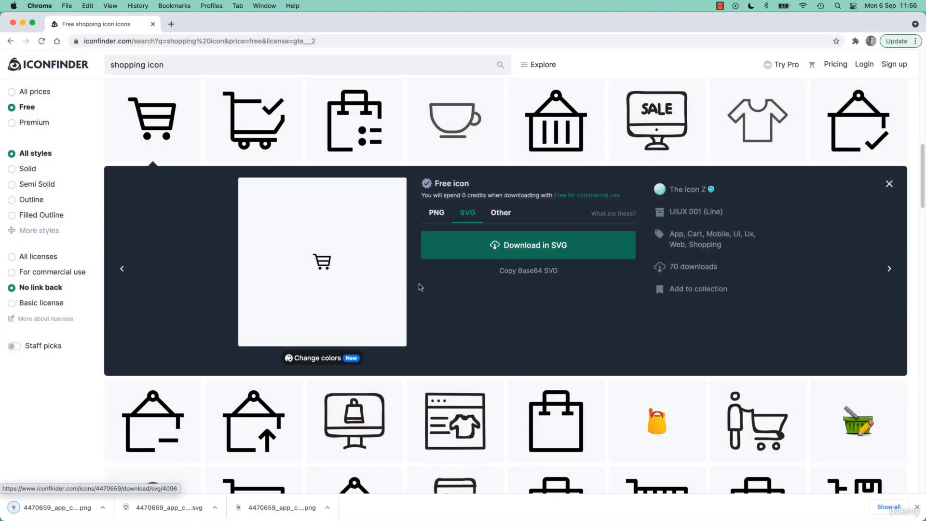
pyautogui.click(541, 250)
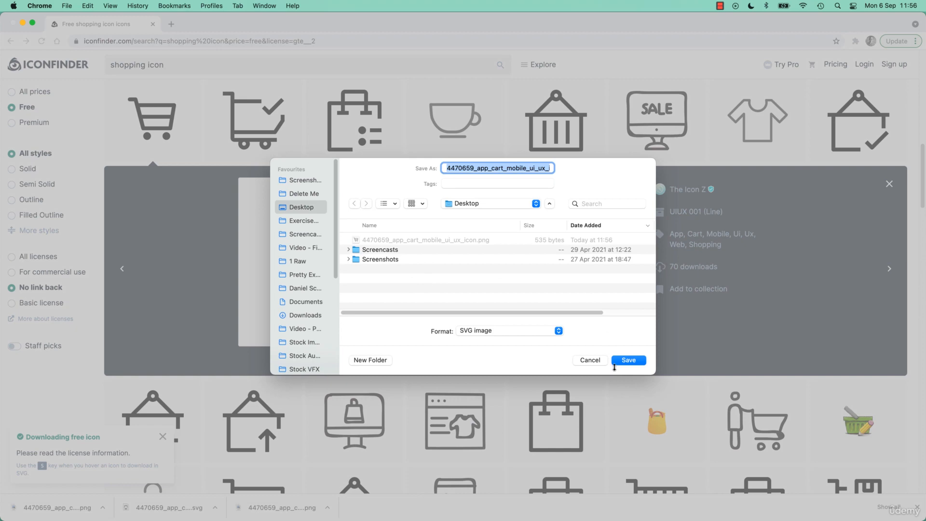
pyautogui.click(629, 360)
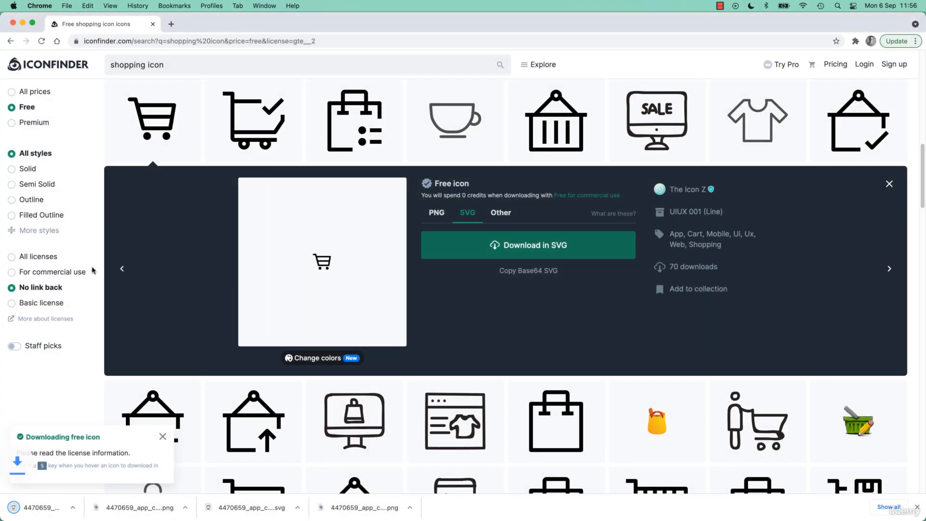
# - Switch to Figma and load both 4470659_app_cart_mobile_ui_ux_icon files, SVG and PNG, from the Desktop for image placement
pyautogui.press('super+Tab')
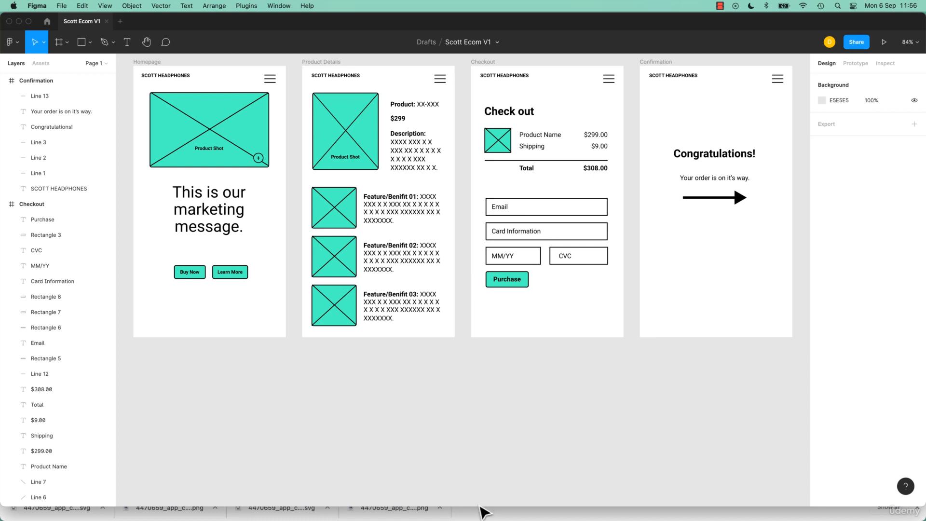
pyautogui.moveTo(477, 508); pyautogui.dragTo(477, 520)
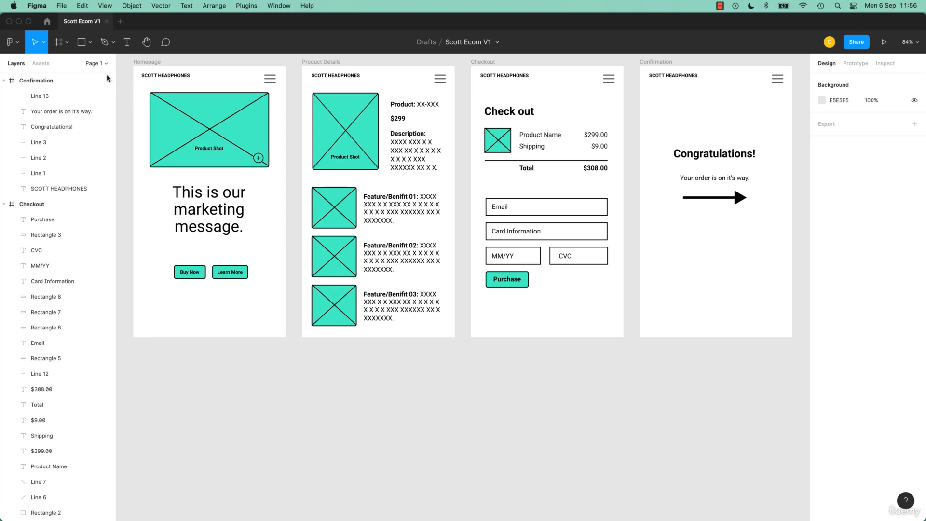
pyautogui.click(90, 42)
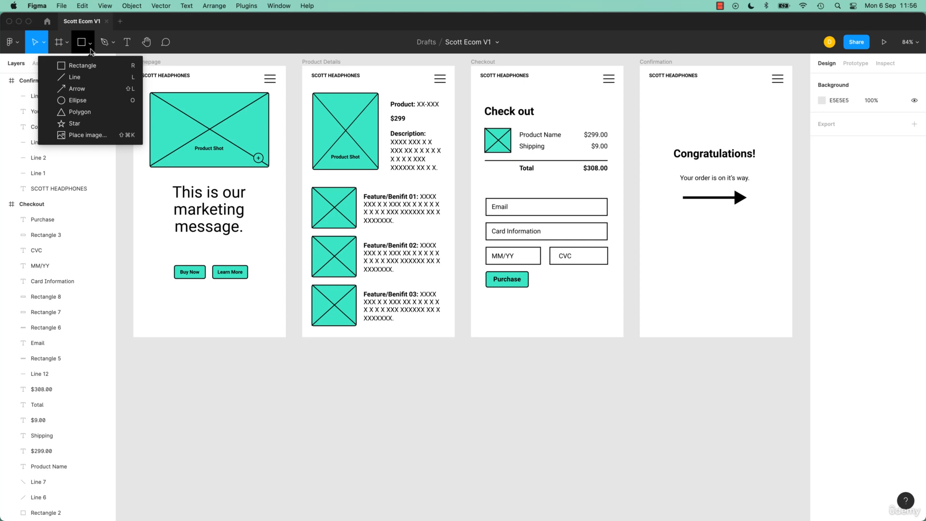
pyautogui.click(99, 137)
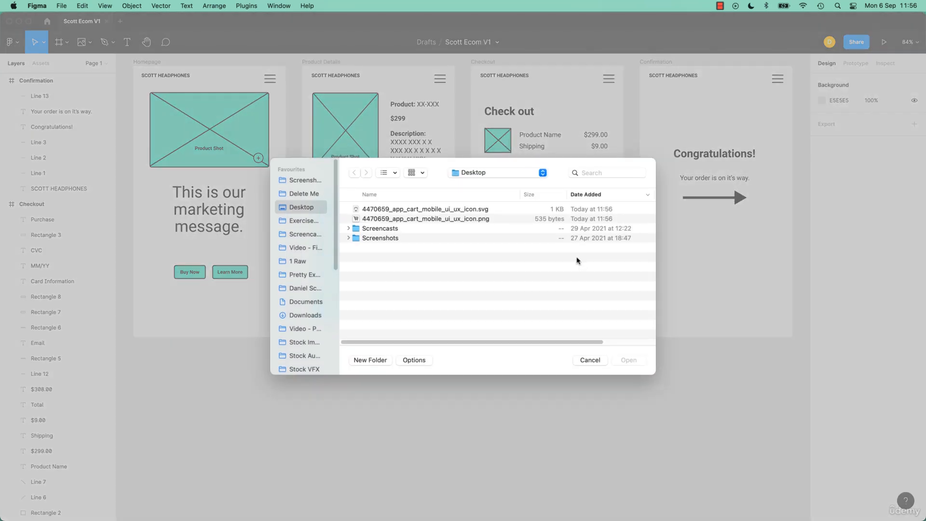
pyautogui.click(442, 211)
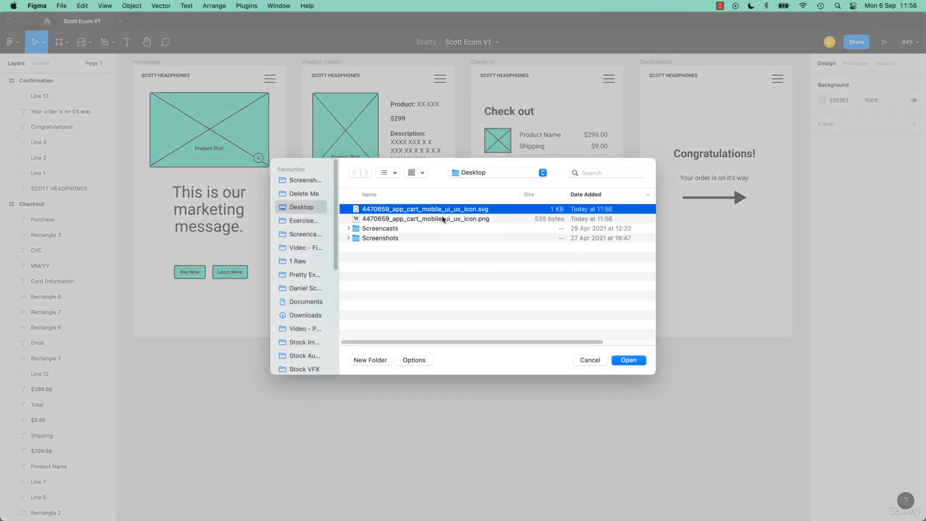
pyautogui.keyDown('shift'); pyautogui.click(442, 220); pyautogui.keyUp('shift')
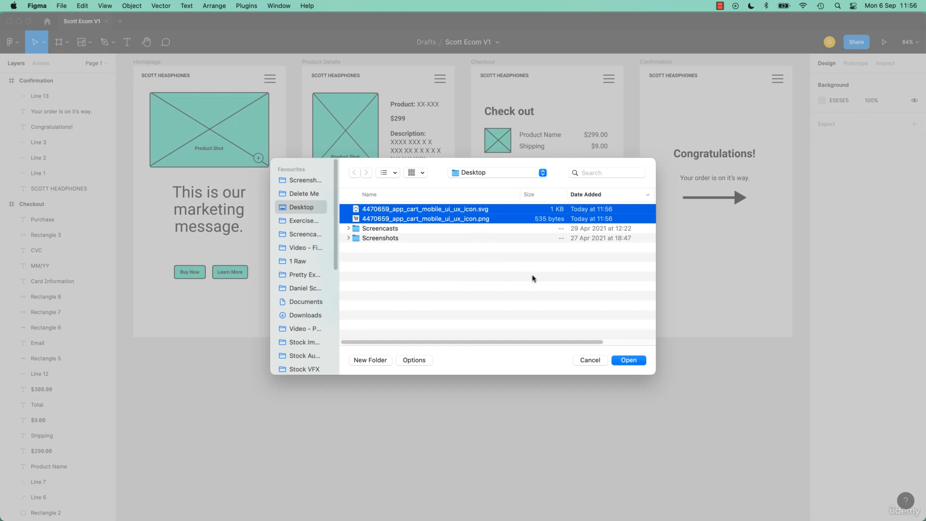
pyautogui.click(635, 361)
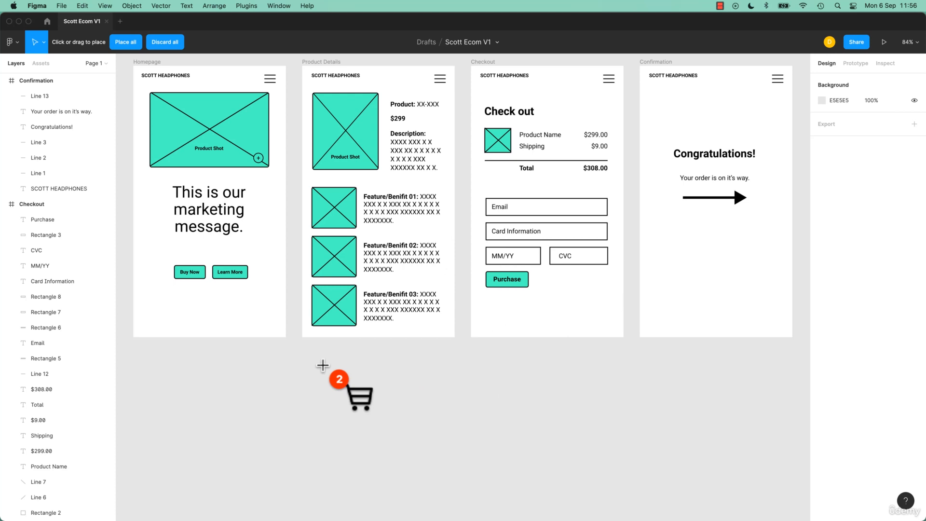
# - Place the PNG cart at about 207 × 207 below the Product Details frame and the SVG cart beside it, selecting each for comparison
pyautogui.moveTo(310, 365); pyautogui.dragTo(393, 449)
pyautogui.moveTo(428, 369); pyautogui.dragTo(510, 435)
pyautogui.click(365, 403)
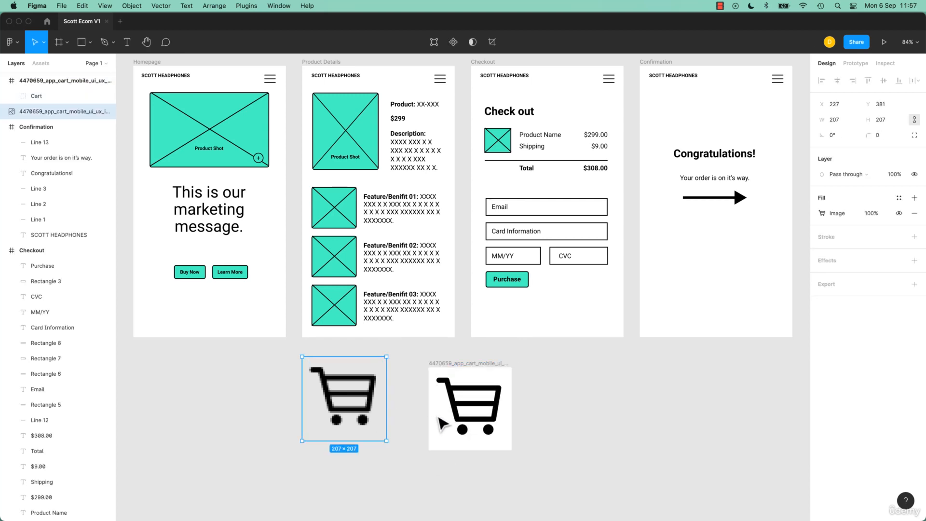
pyautogui.click(457, 408)
pyautogui.click(381, 403)
# - Switch back to Iconfinder in Chrome and download the cart icon as a 4096 px PNG to the Desktop
pyautogui.press('super+Tab')
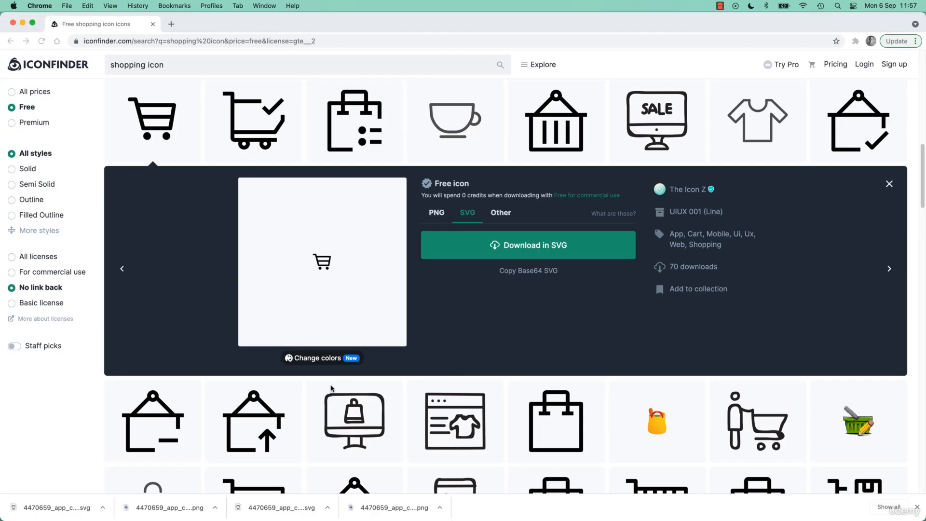
pyautogui.click(436, 212)
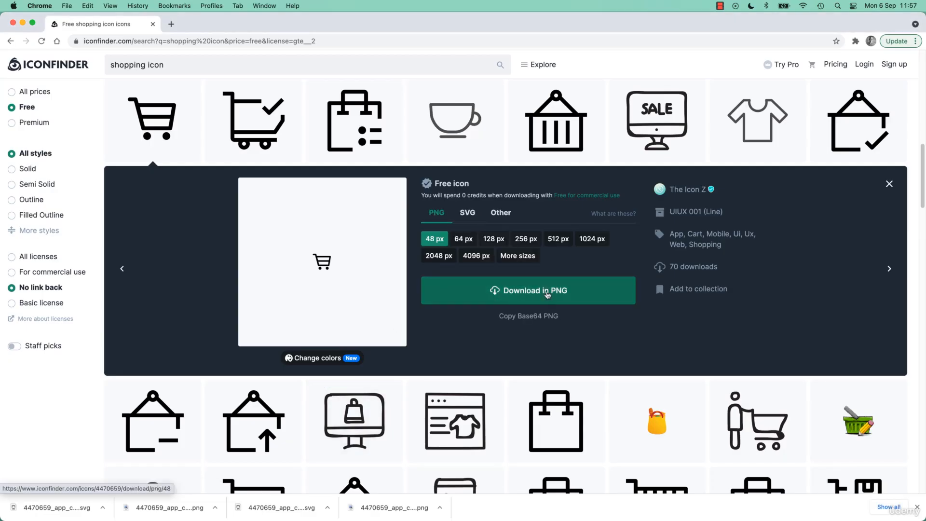
pyautogui.click(476, 255)
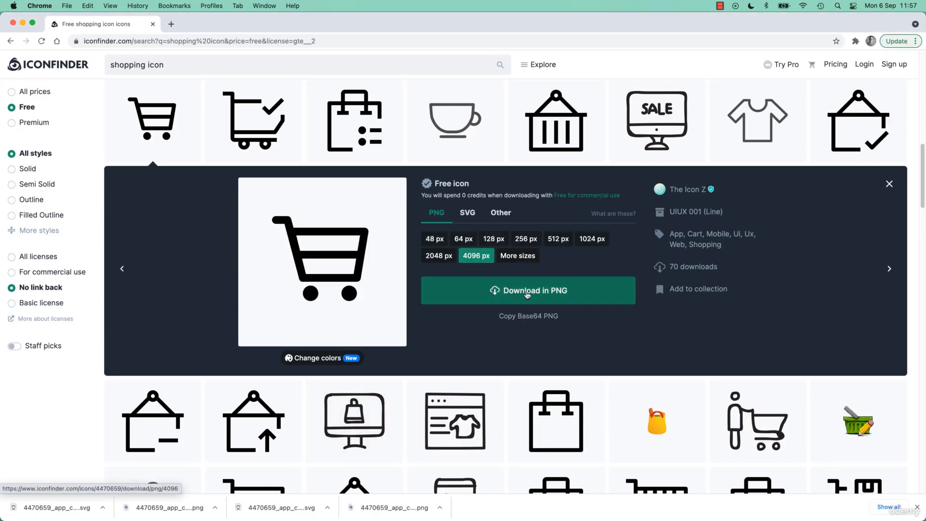
pyautogui.click(528, 293)
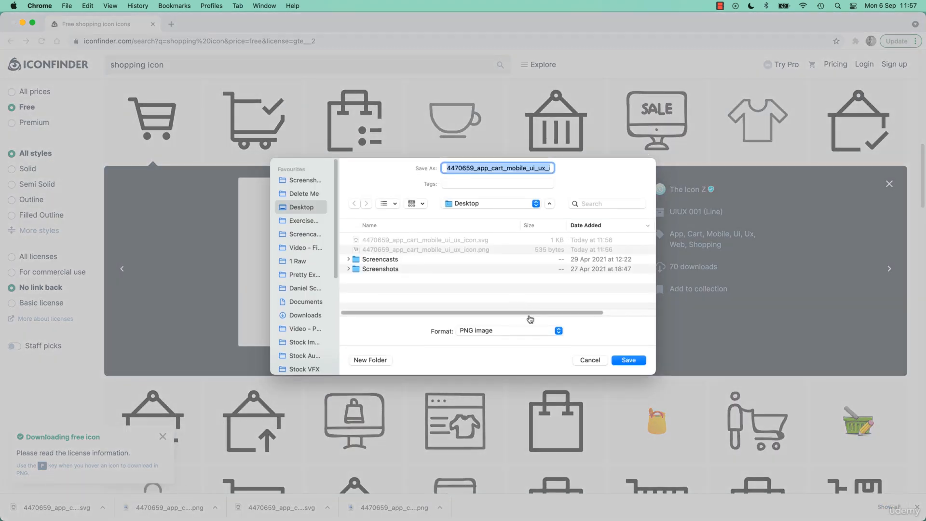
pyautogui.press('Return')
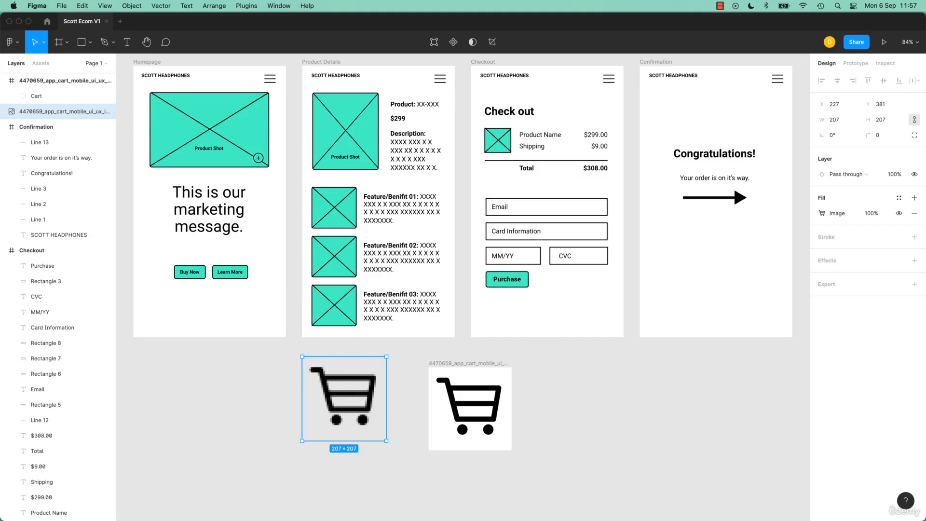
# - In Figma, place 4470659_app_cart_mobile_ui_ux_icon (1).png beside the SVG cart, below the Checkout frame, at about 271 × 271
pyautogui.click(682, 458)
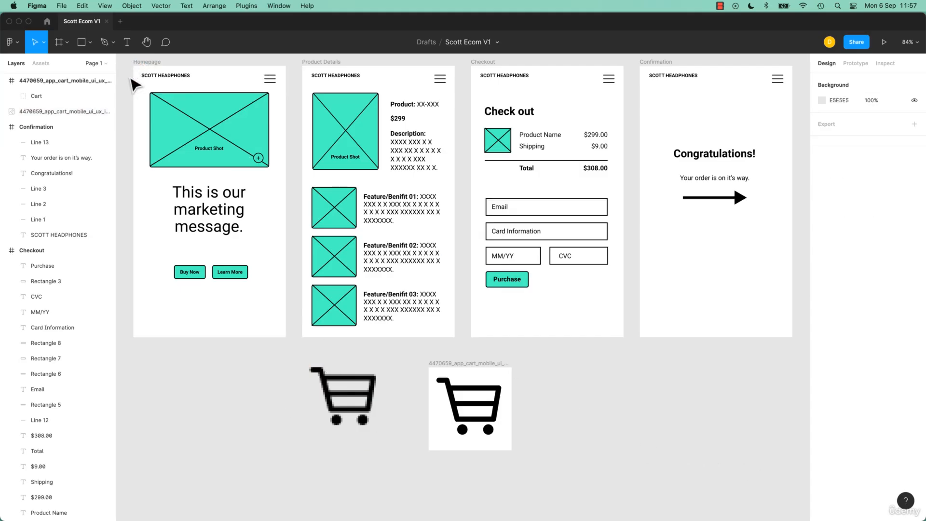
pyautogui.press('super+shift+k')
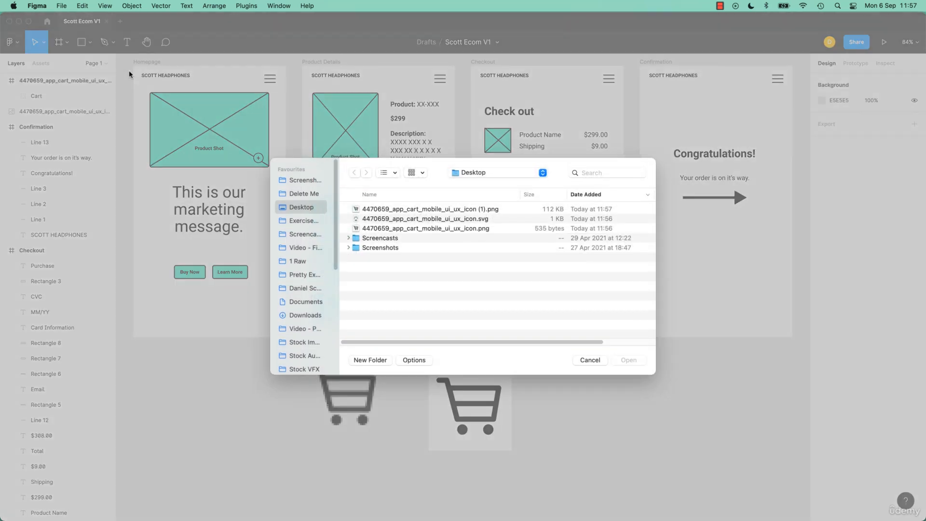
pyautogui.click(471, 210)
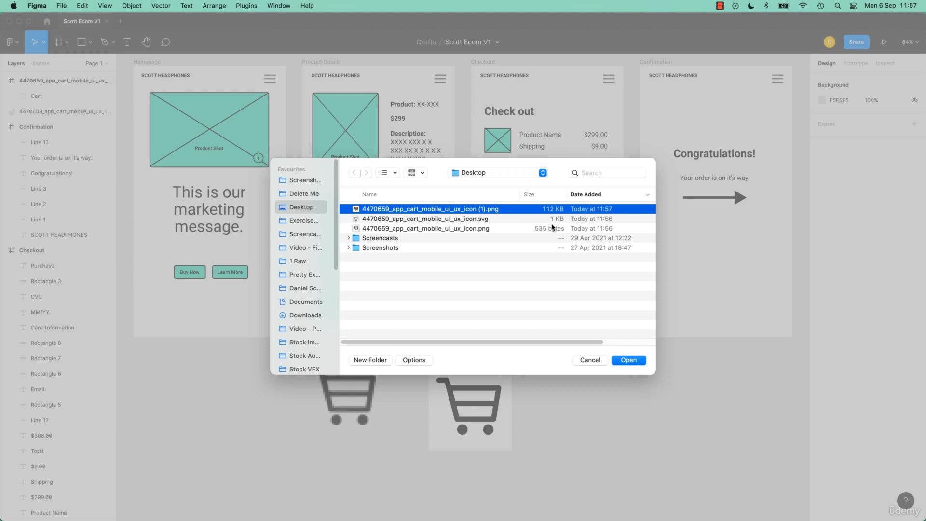
pyautogui.click(636, 361)
pyautogui.moveTo(555, 372); pyautogui.dragTo(657, 465)
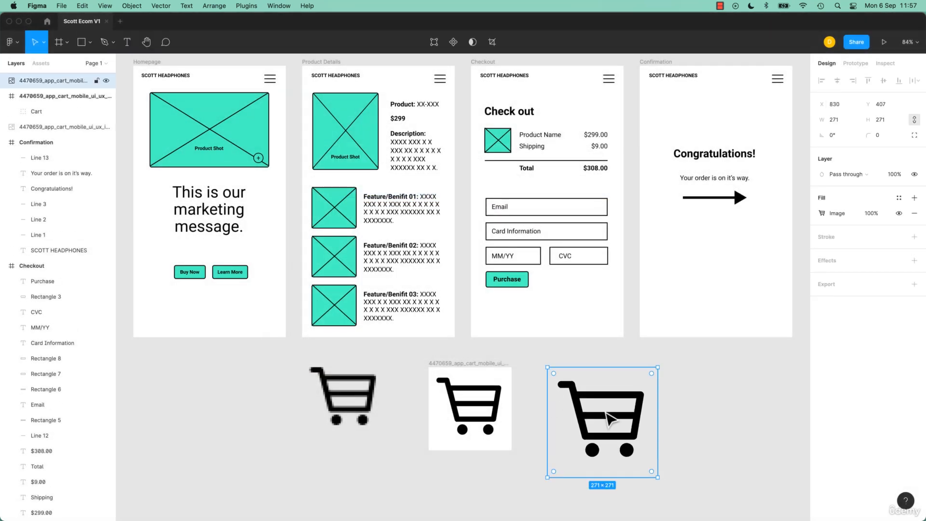
# - Delete the 271 × 271 PNG cart, and reposition the smaller PNG cart at about X 136 and the SVG cart frame at about X 480, Y 441
pyautogui.press('Delete')
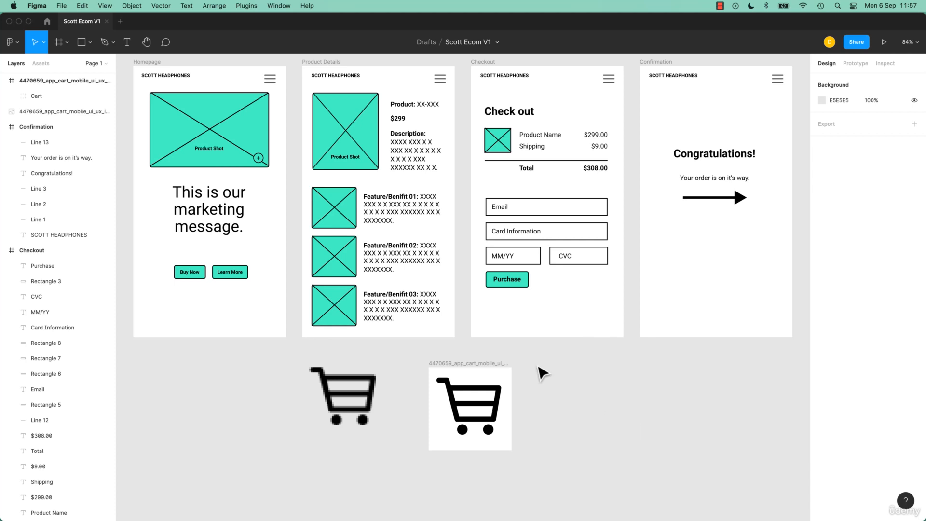
pyautogui.moveTo(360, 393); pyautogui.dragTo(332, 387)
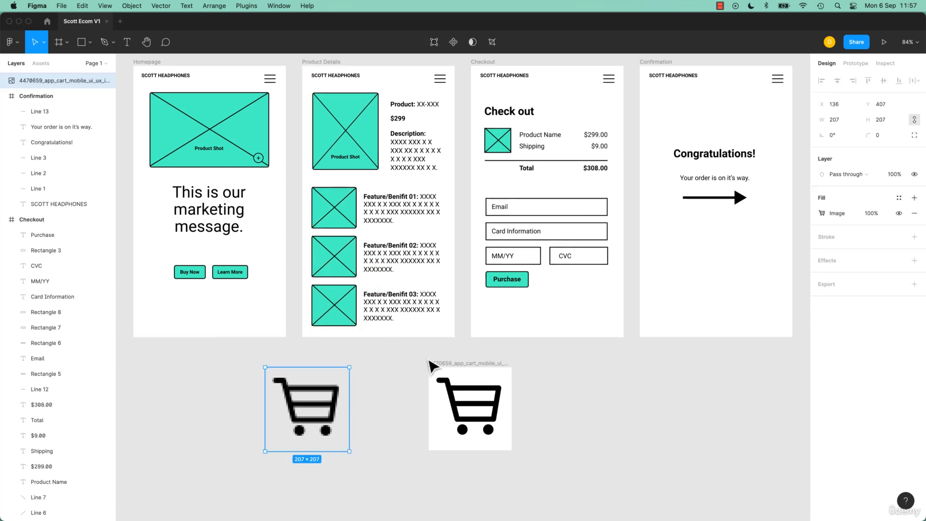
pyautogui.click(444, 372)
pyautogui.moveTo(466, 369); pyautogui.dragTo(447, 380)
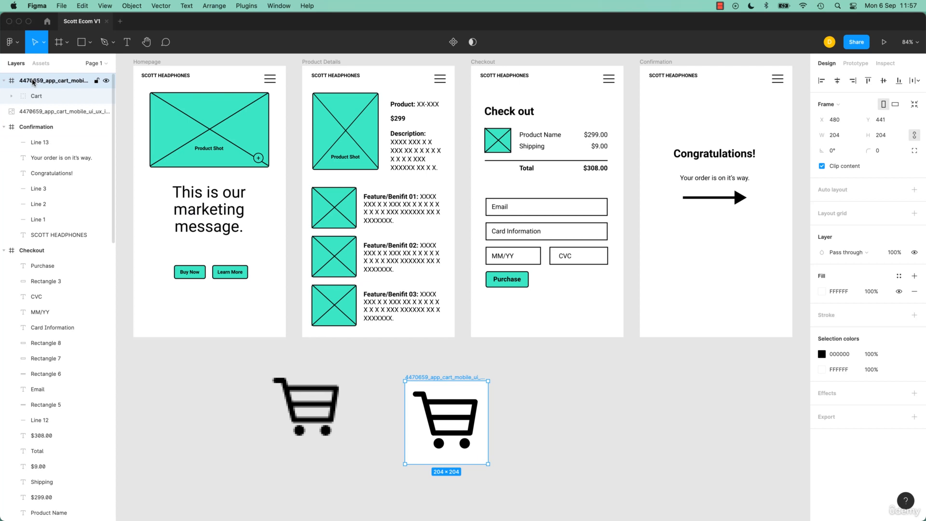
# - Copy the cart's Vector out of its SVG frame to the page's top level and delete the original frame
pyautogui.click(12, 97)
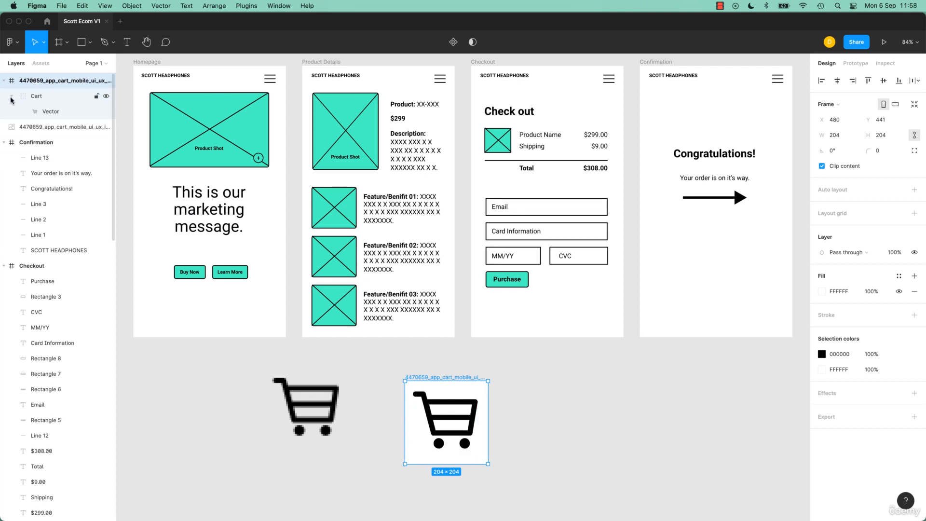
pyautogui.click(50, 114)
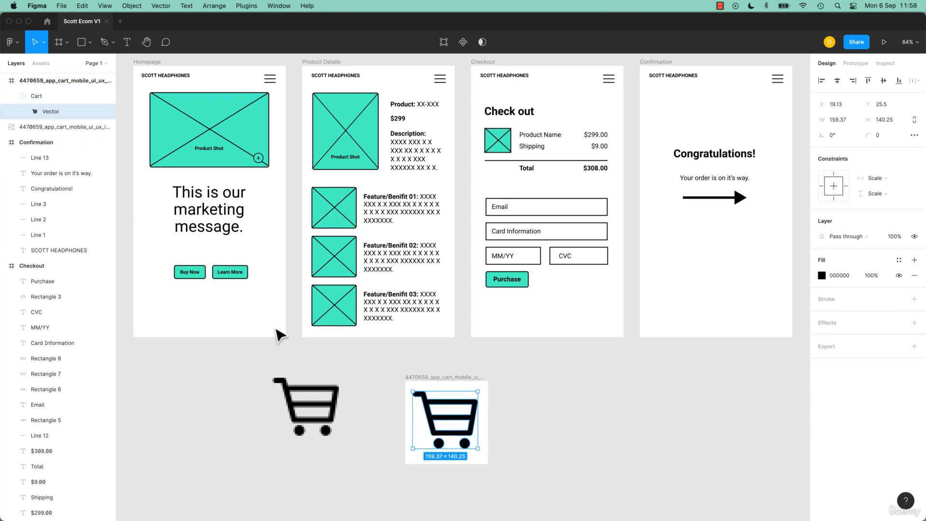
pyautogui.press('super+c')
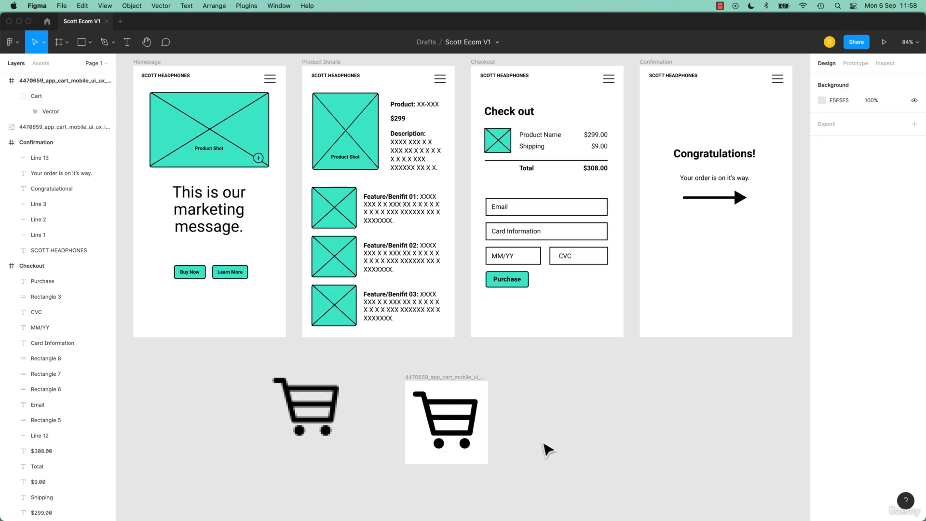
pyautogui.press('super+v')
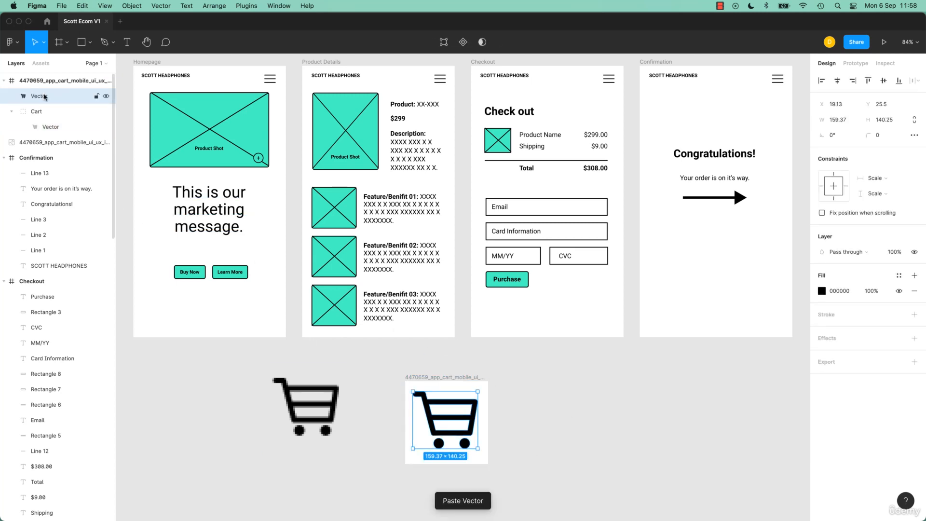
pyautogui.moveTo(41, 98); pyautogui.dragTo(42, 78)
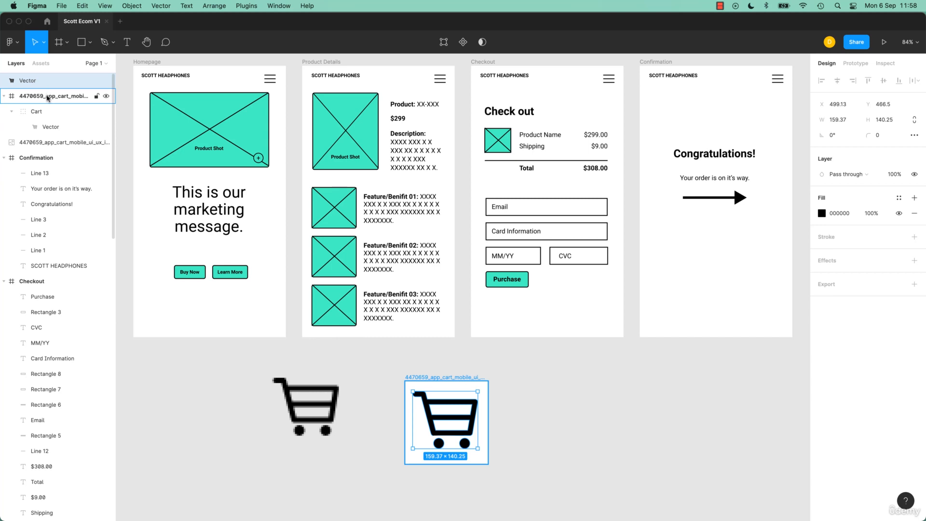
pyautogui.click(48, 97)
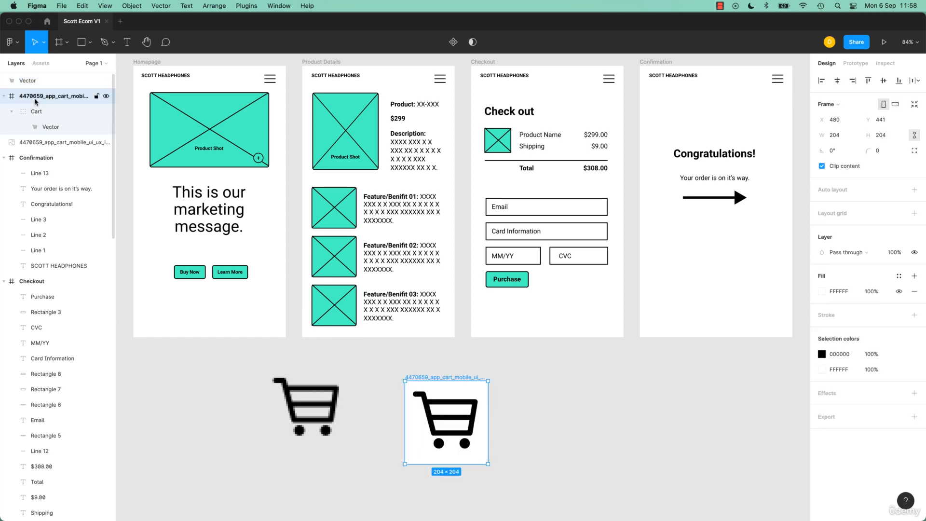
pyautogui.press('BackSpace')
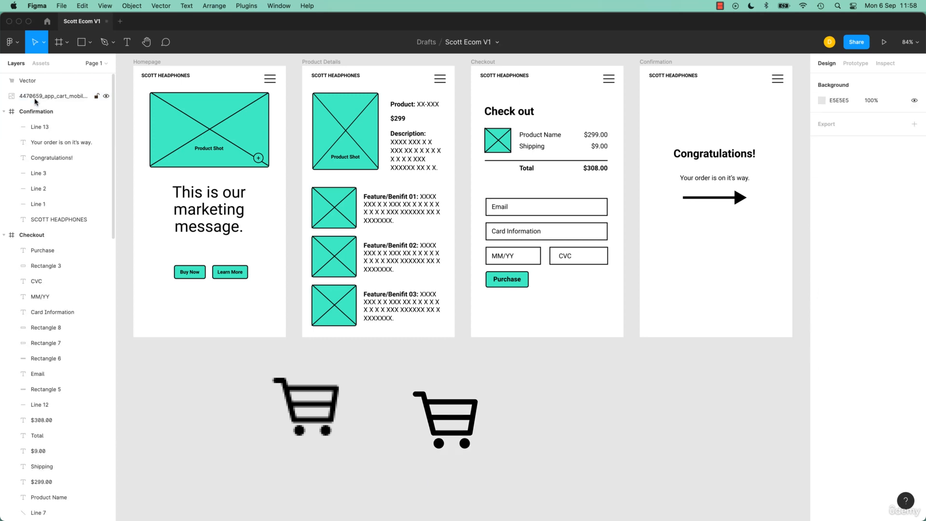
# - Move the cart vector to about X 473, Y 374 and fill it with the green sampled from the Feature/Benifit 02 placeholder
pyautogui.click(34, 80)
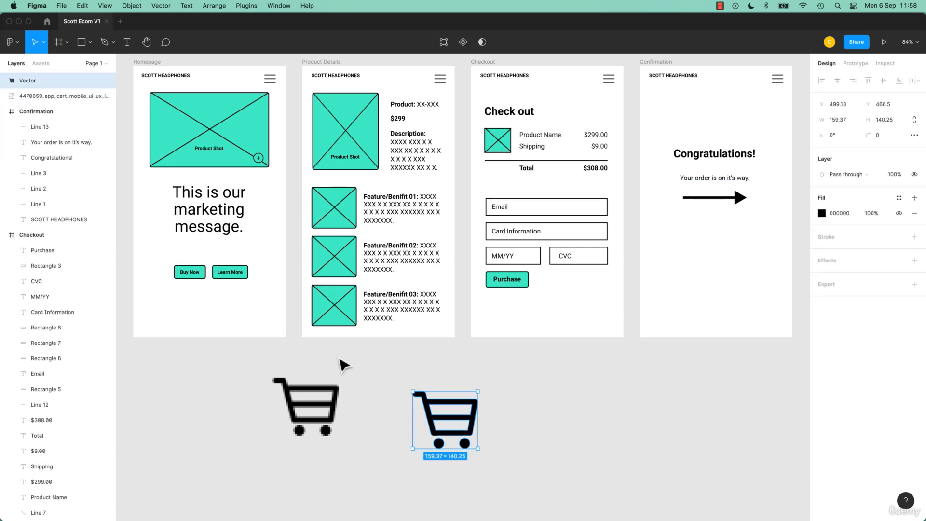
pyautogui.moveTo(456, 406); pyautogui.dragTo(446, 370)
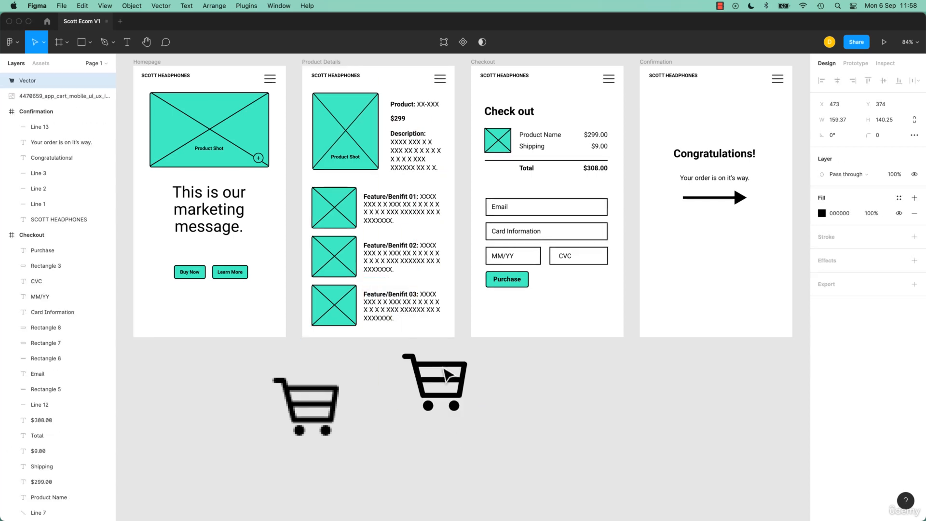
pyautogui.click(822, 213)
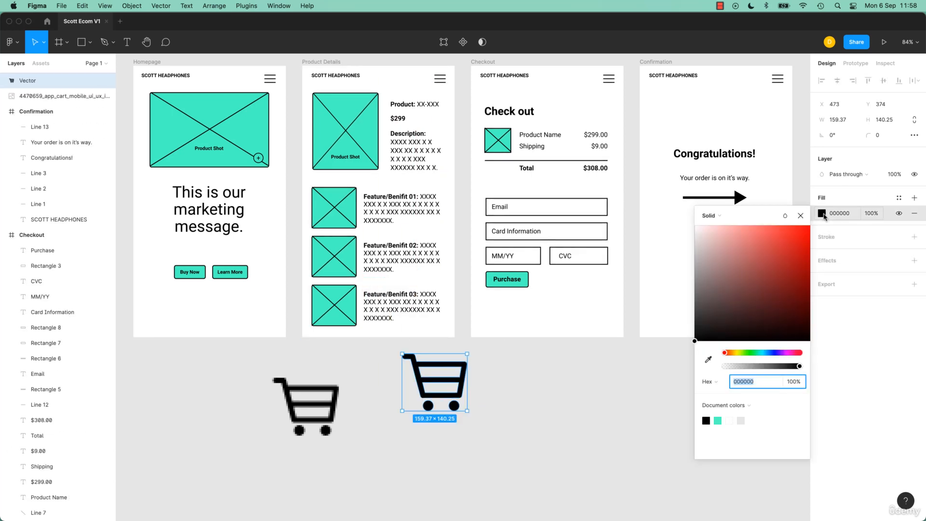
pyautogui.click(709, 359)
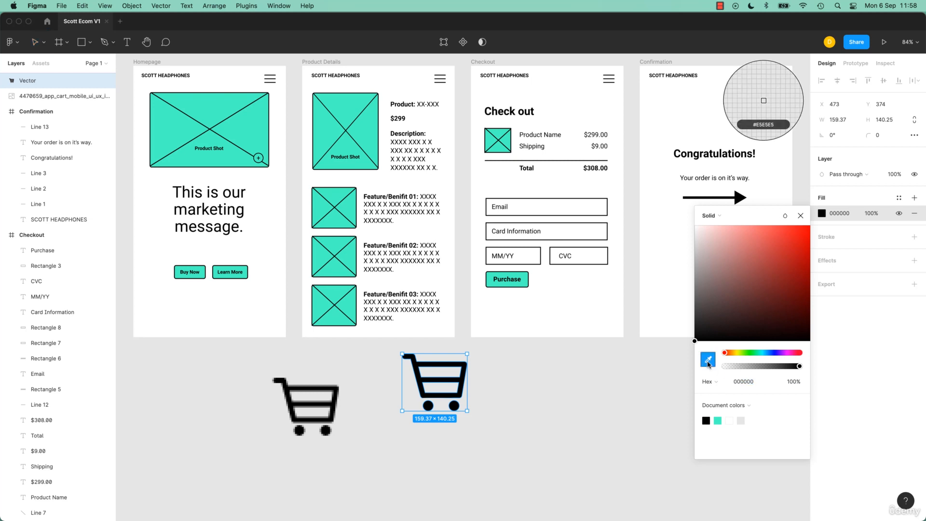
pyautogui.click(337, 273)
pyautogui.click(512, 383)
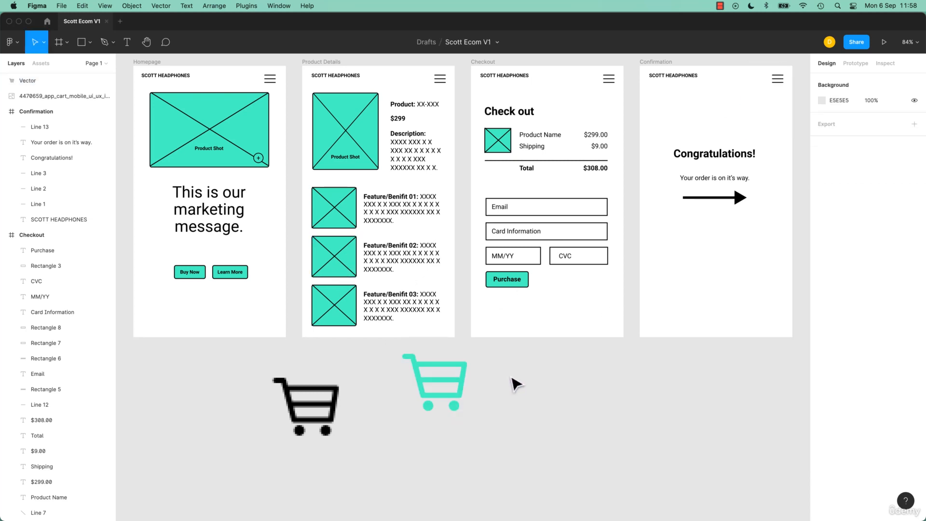
# - Try enlarging the green cart vector to about 236 × 208, and undo the resize
pyautogui.click(322, 408)
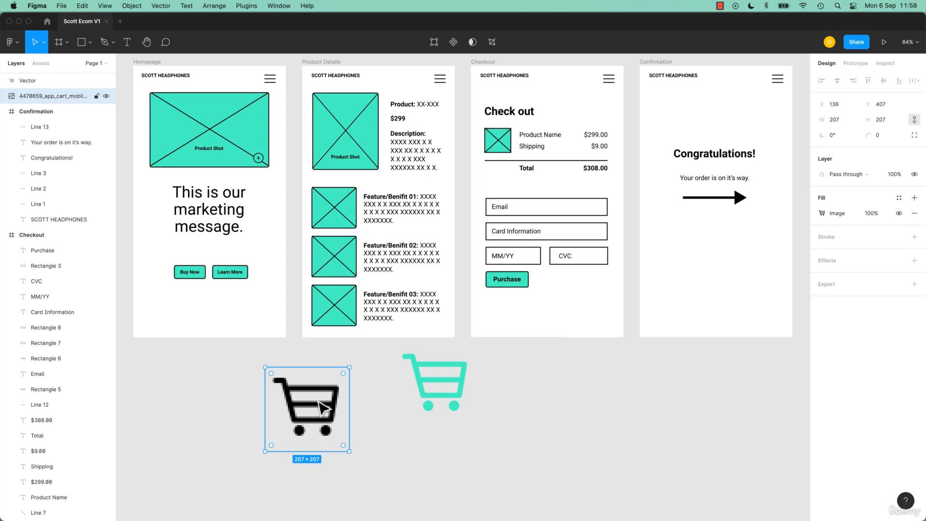
pyautogui.moveTo(385, 343); pyautogui.dragTo(509, 427)
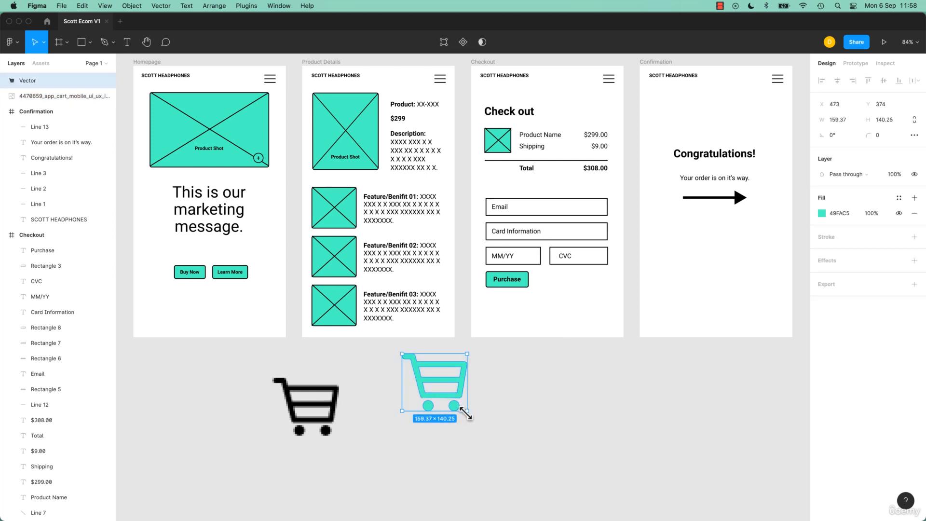
pyautogui.moveTo(466, 412)
pyautogui.mouseDown()
pyautogui.moveTo(534, 463)
pyautogui.moveTo(475, 425)
pyautogui.mouseUp()
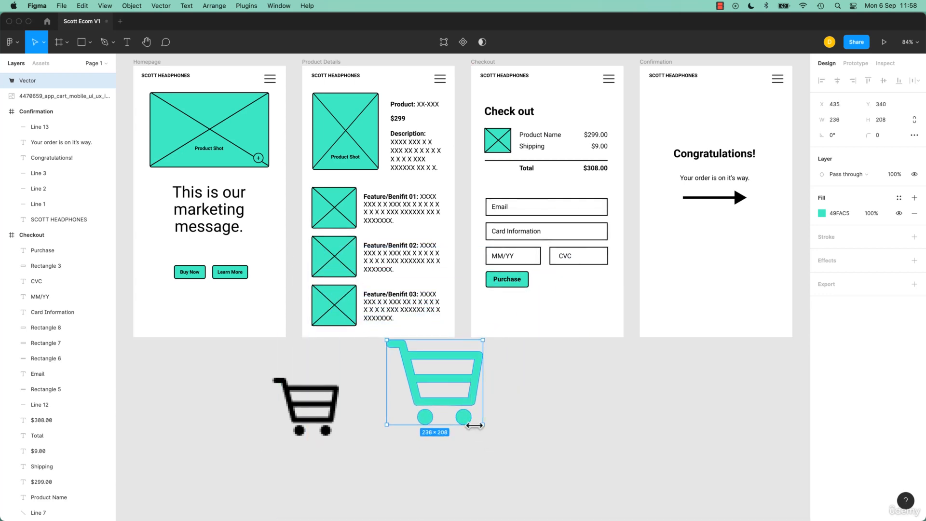
pyautogui.press('super+z')
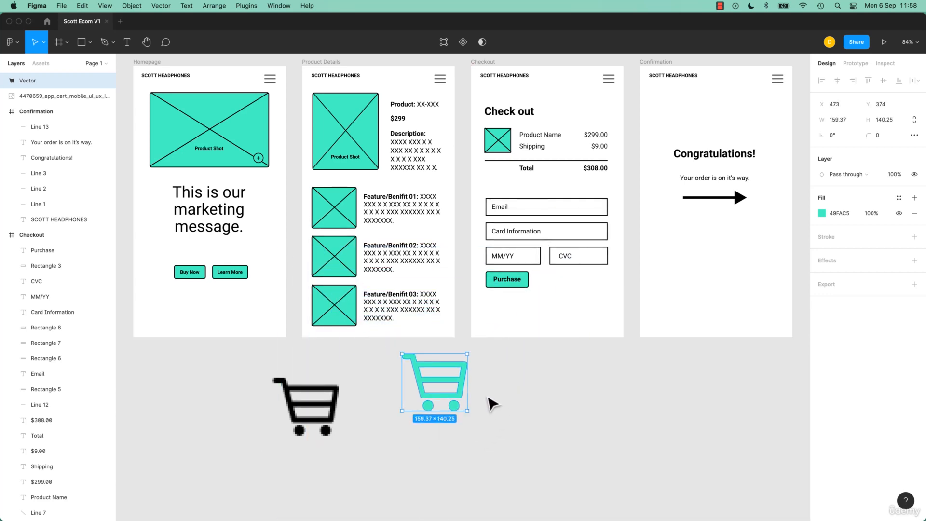
# - Reshape the green cart's handle by pulling its vector points and curve outward, making the whole icon about 176 × 171
pyautogui.click(492, 404)
pyautogui.click(467, 378)
pyautogui.press('super+equal')
pyautogui.moveTo(459, 405); pyautogui.dragTo(446, 230)
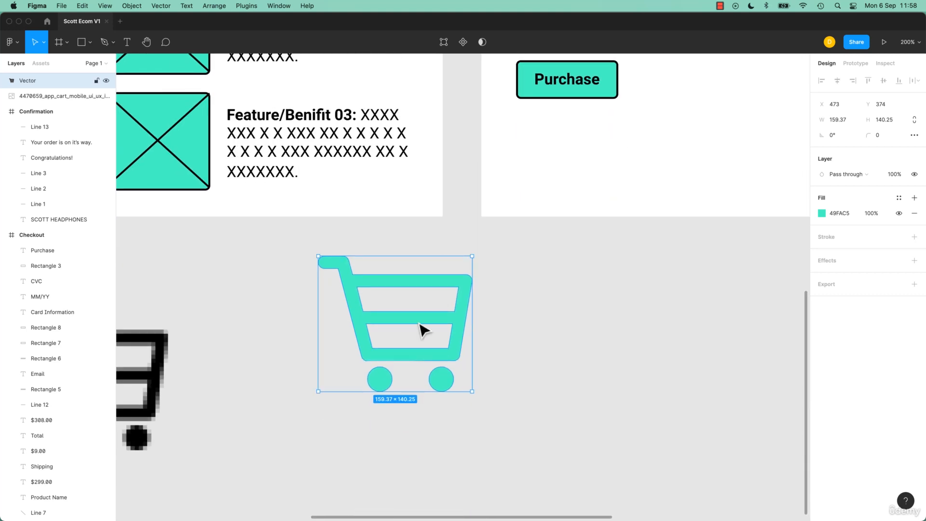
pyautogui.doubleClick(328, 264)
pyautogui.moveTo(322, 267); pyautogui.dragTo(327, 300)
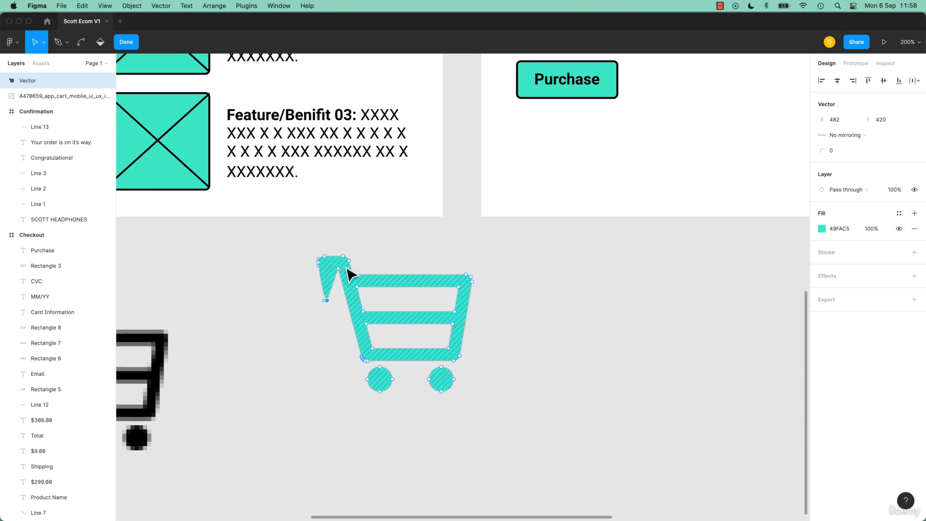
pyautogui.moveTo(347, 260); pyautogui.dragTo(298, 231)
pyautogui.moveTo(322, 276); pyautogui.dragTo(295, 295)
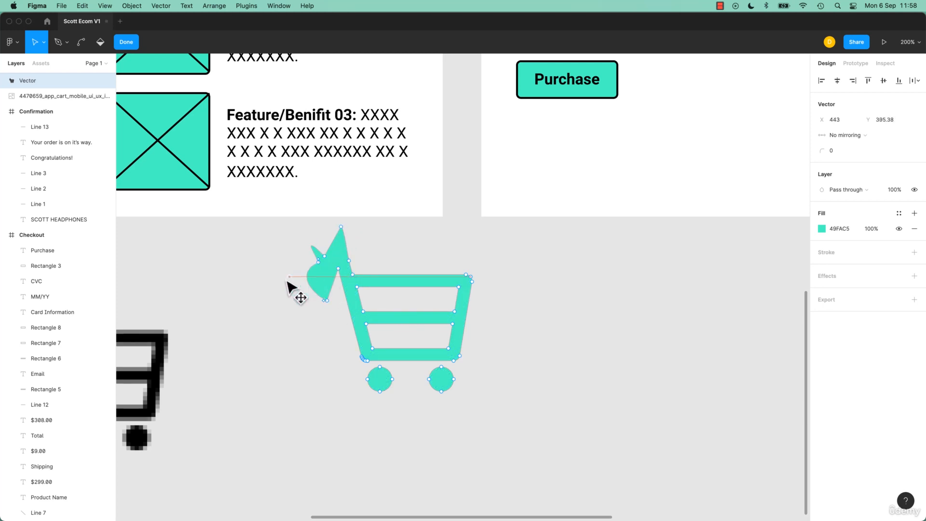
pyautogui.press('Escape')
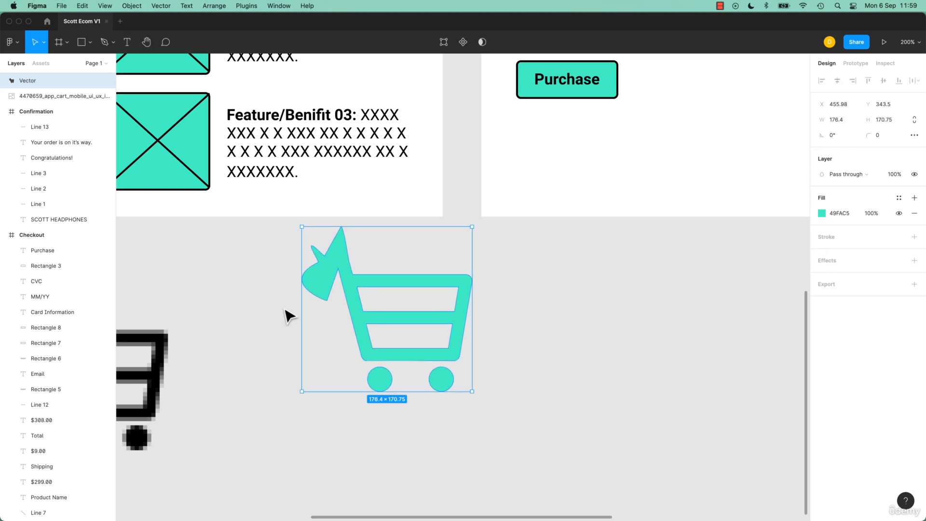
pyautogui.click(248, 354)
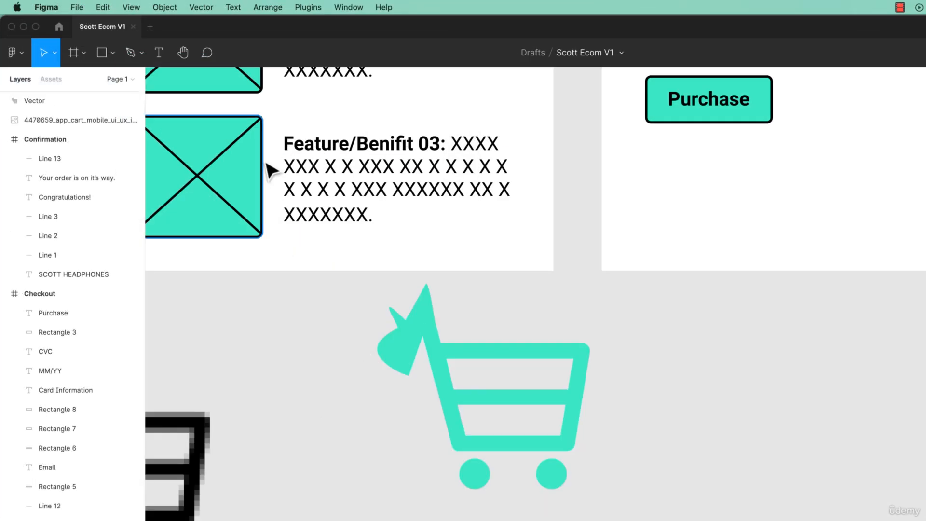
# - Go to the Figma Community and show its Icons category
pyautogui.click(59, 28)
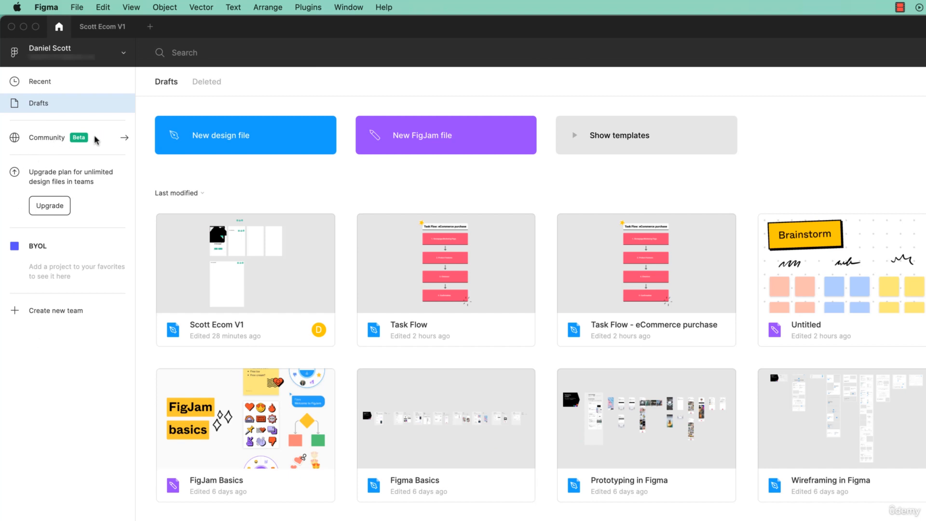
pyautogui.click(41, 139)
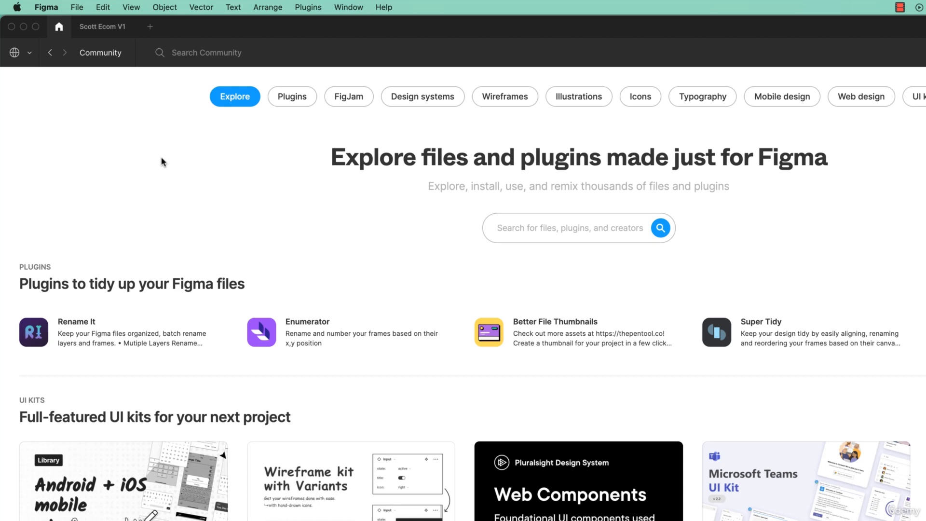
pyautogui.click(632, 99)
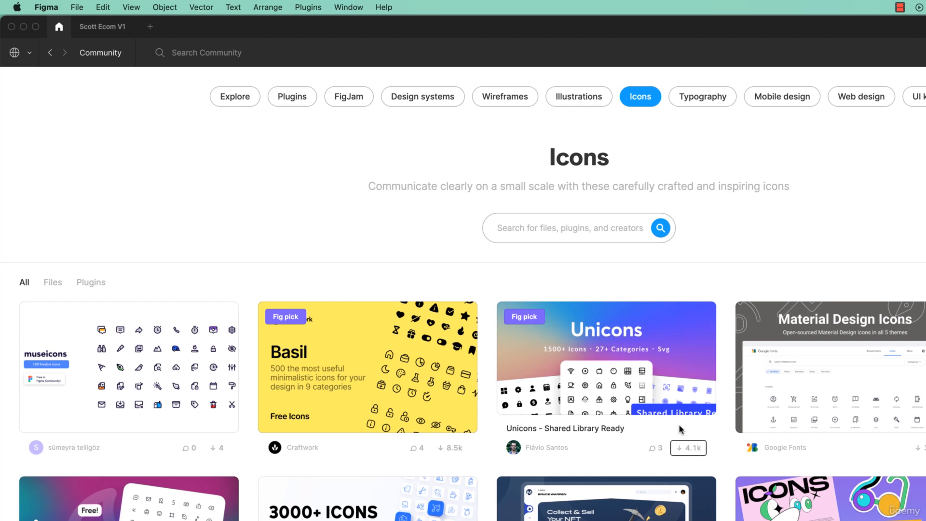
# - Open and preview the Unicons - Shared Library Ready community file, and duplicate it into drafts
pyautogui.click(654, 366)
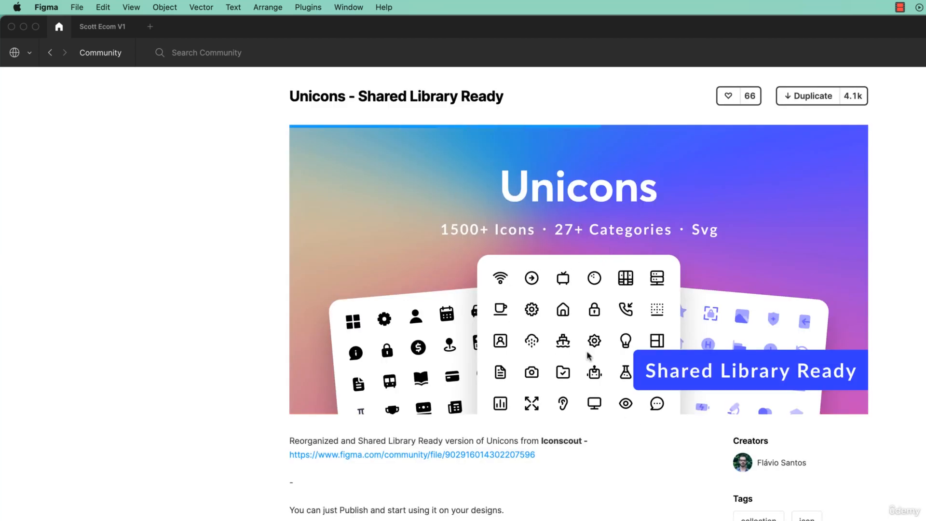
pyautogui.click(539, 315)
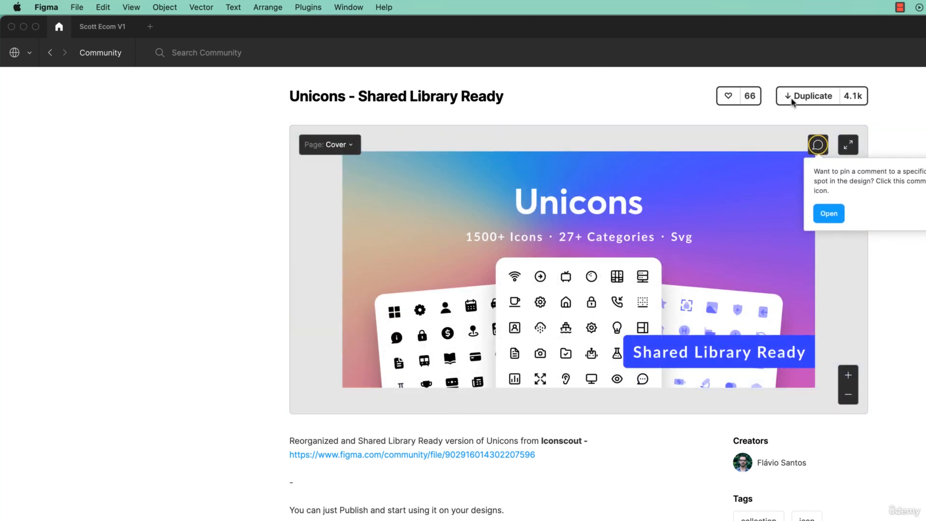
pyautogui.click(812, 96)
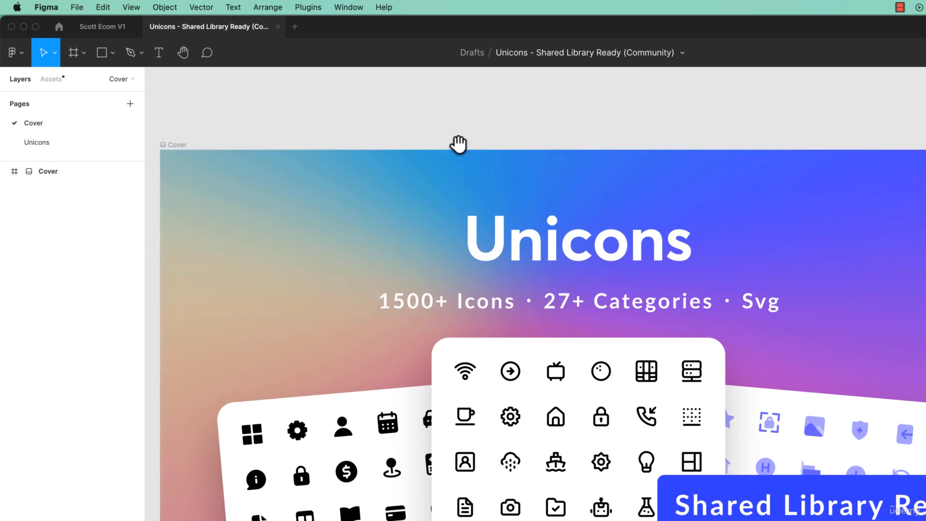
# - Look over the duplicated file's Cover page and show its Unicons page with the outline icon collection
pyautogui.moveTo(502, 368); pyautogui.dragTo(473, 114)
pyautogui.moveTo(738, 320); pyautogui.dragTo(352, 520)
pyautogui.hotkey('shift', '1')
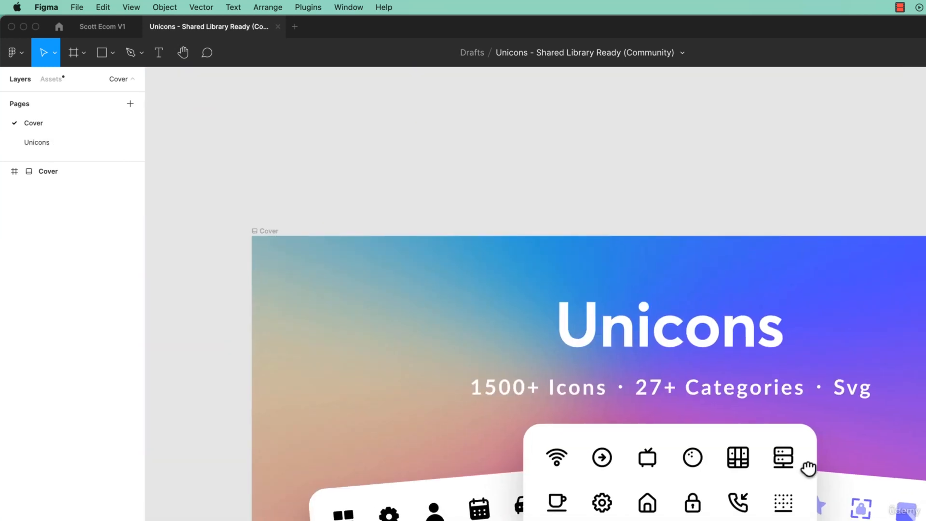
pyautogui.click(47, 145)
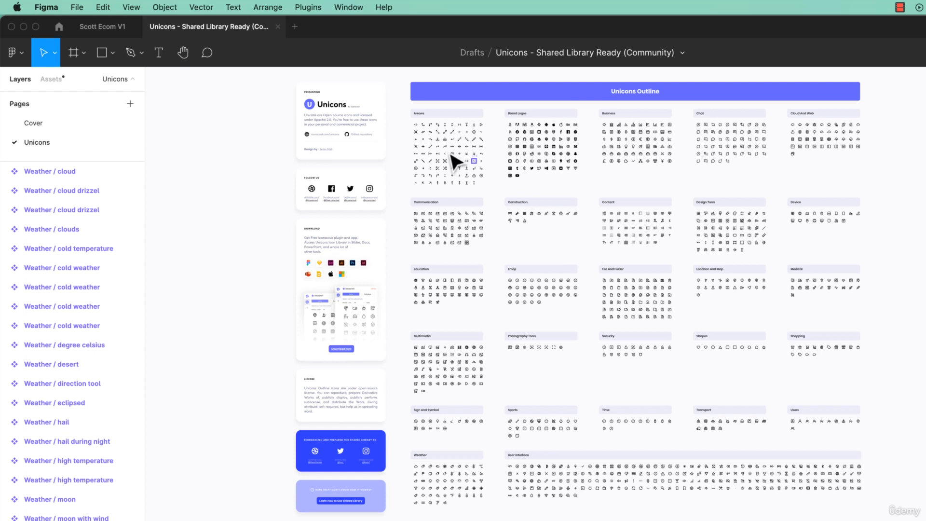
# - Return to the file browser and switch from Community to the personal account's recent files
pyautogui.click(65, 29)
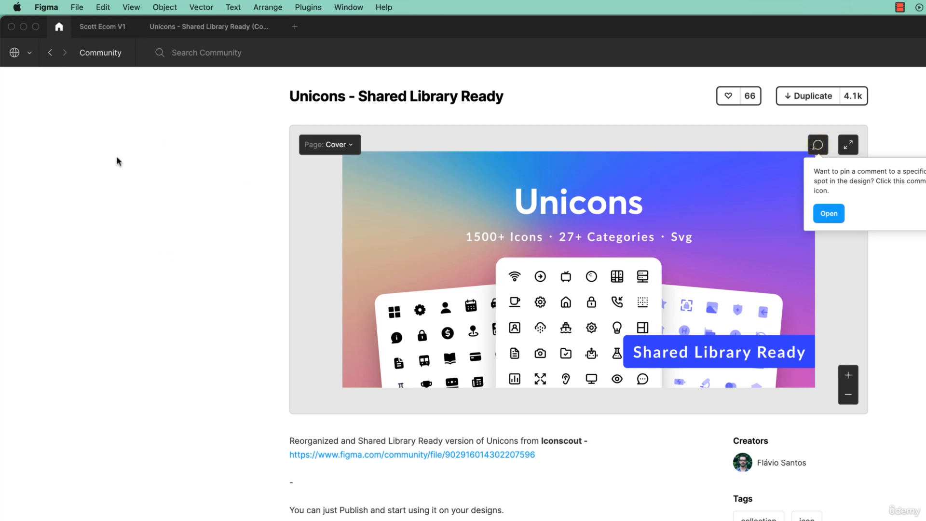
pyautogui.click(28, 54)
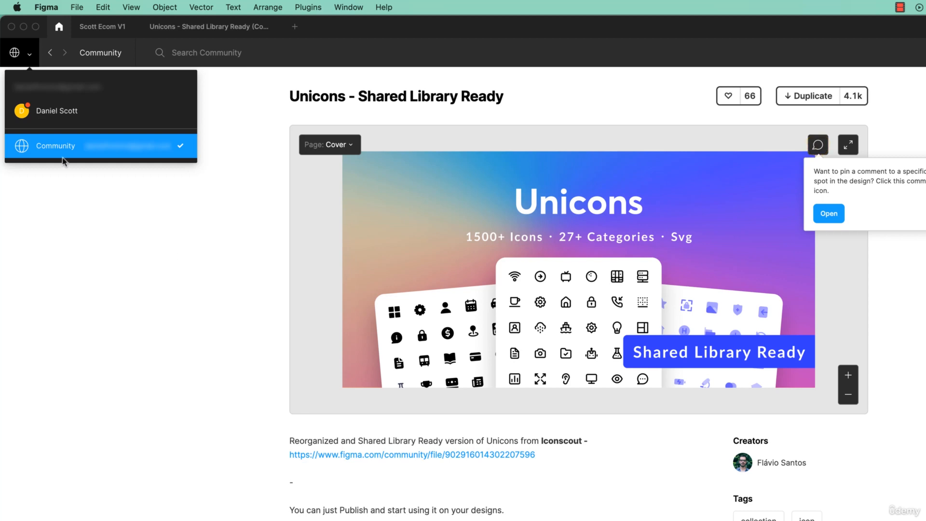
pyautogui.click(49, 115)
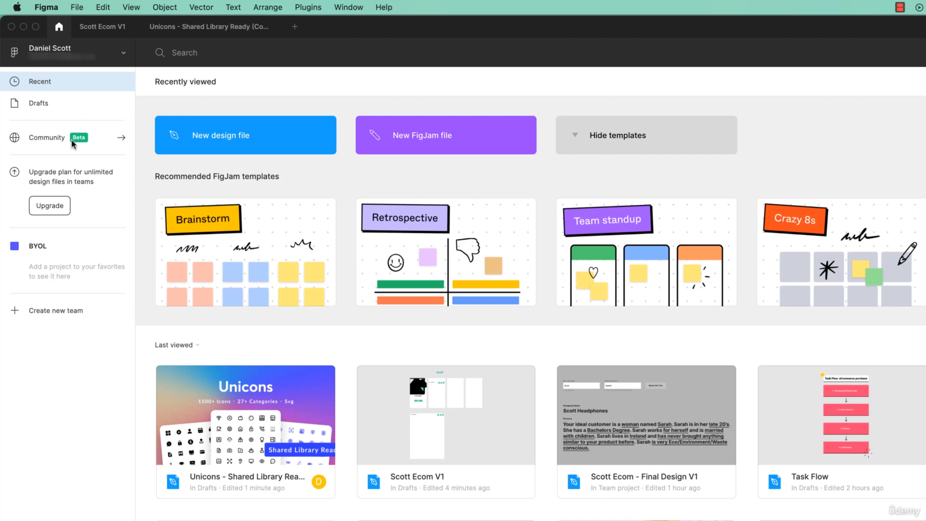
# - Show the drafts and look over the file actions available for the duplicated Unicons file without choosing one
pyautogui.click(41, 106)
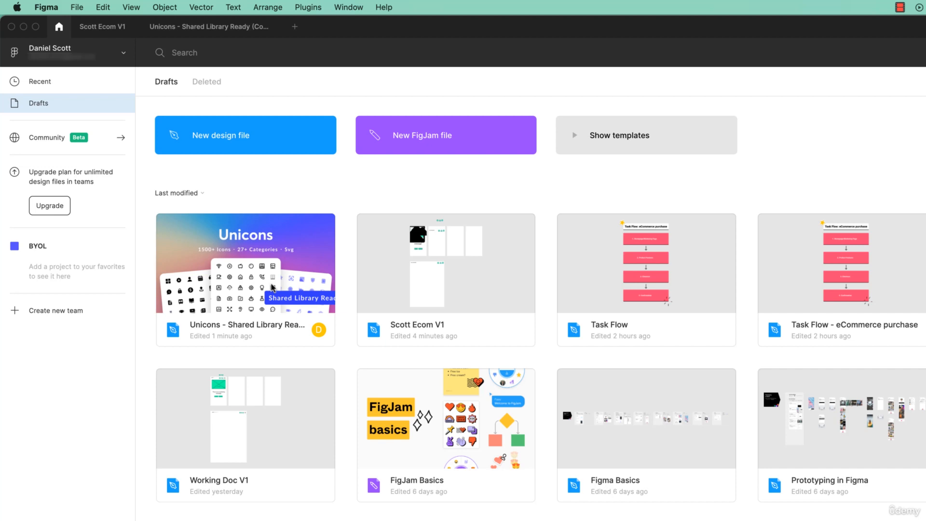
pyautogui.rightClick(255, 261)
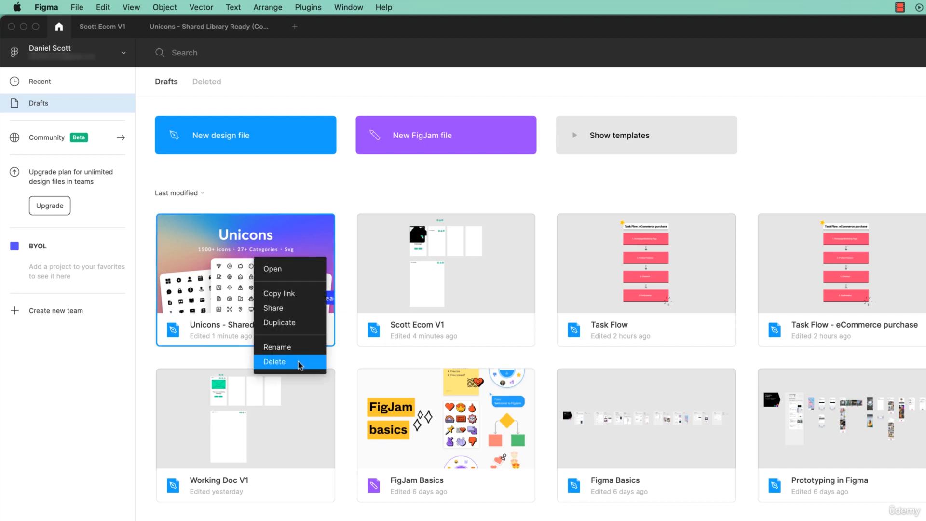
pyautogui.click(320, 192)
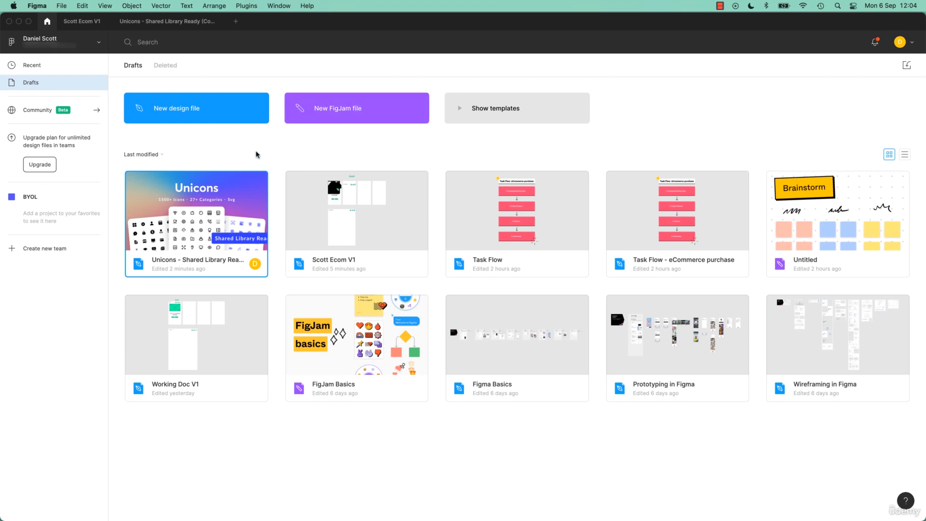
pyautogui.rightClick(235, 197)
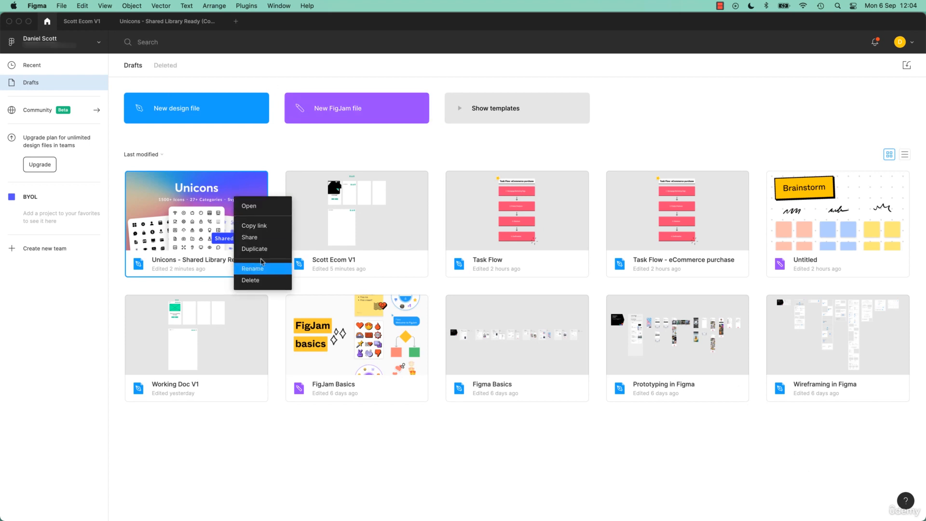
pyautogui.click(247, 154)
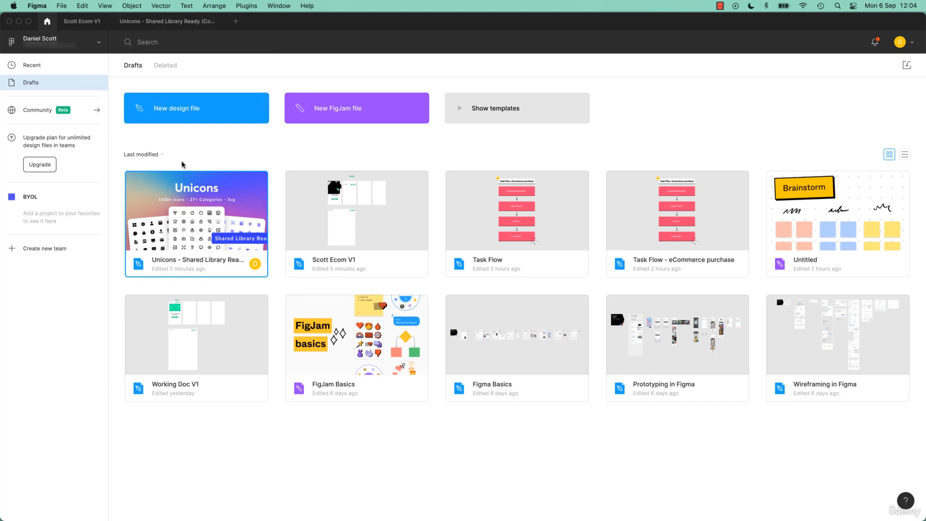
# - Copy the plain File and Folder / document icon from the Unicons file onto the empty canvas beside the teal cart in Scott Ecom V1
pyautogui.click(82, 21)
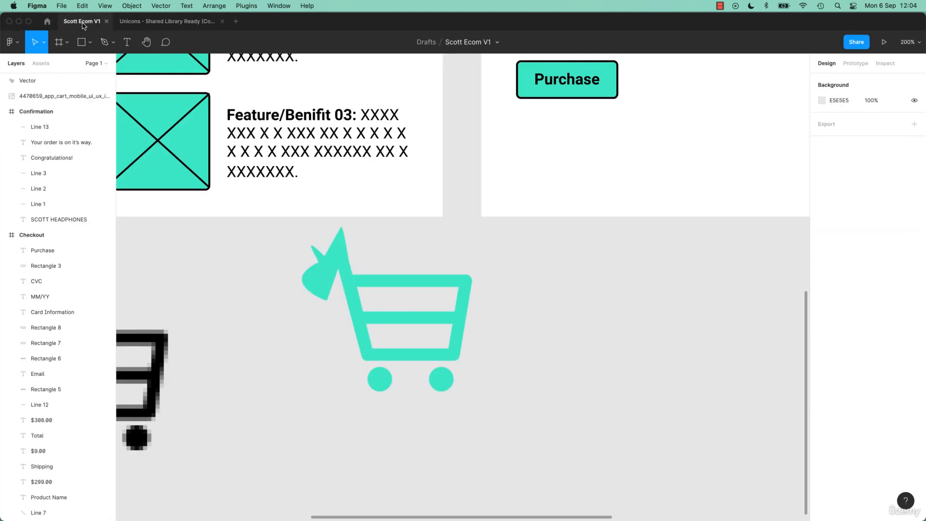
pyautogui.click(119, 24)
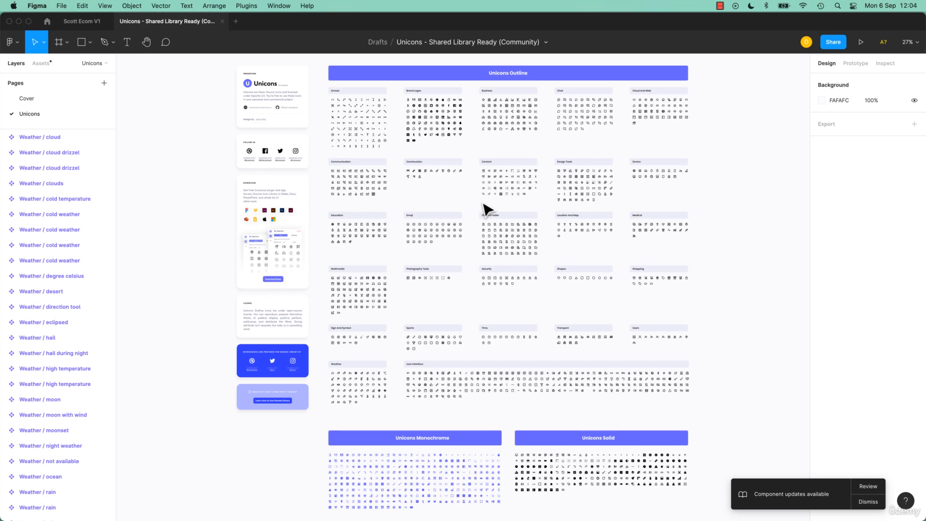
pyautogui.scroll(10, 484, 208)
pyautogui.scroll(7, 476, 166)
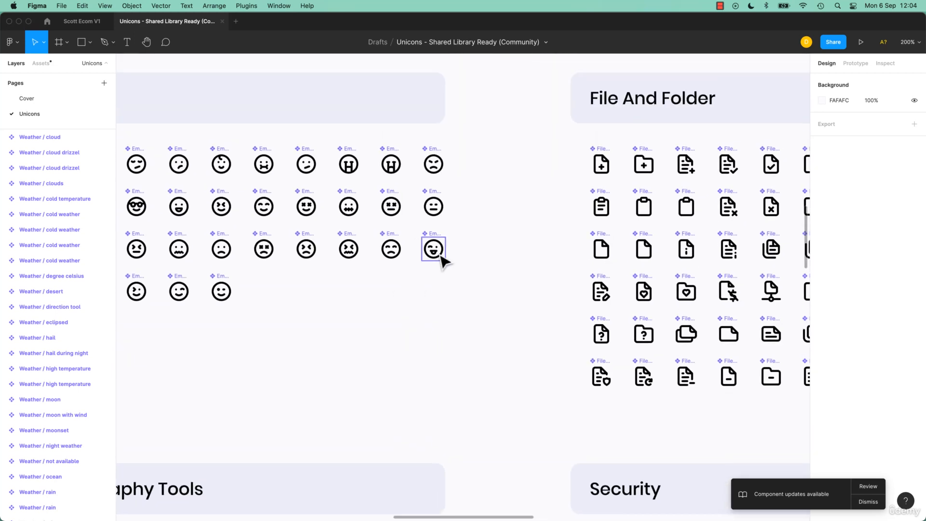
pyautogui.click(440, 260)
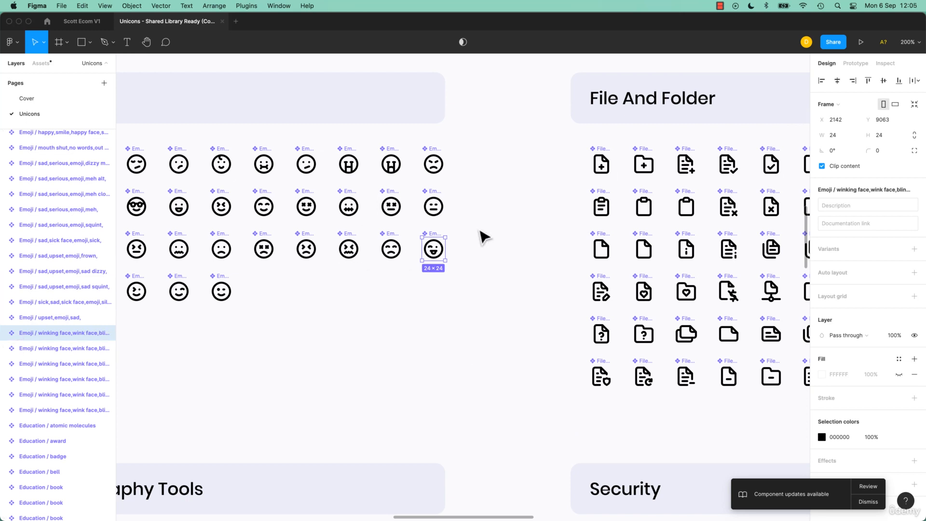
pyautogui.moveTo(563, 195); pyautogui.dragTo(325, 244)
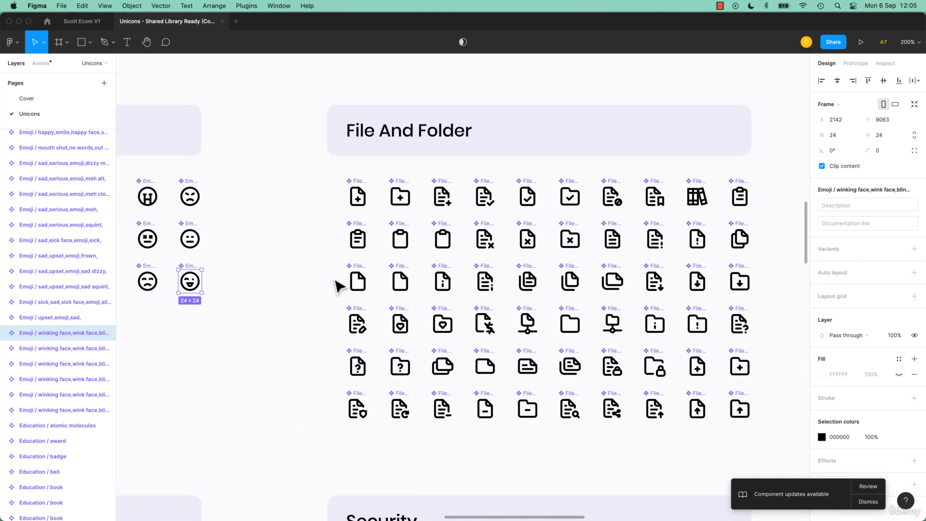
pyautogui.click(357, 287)
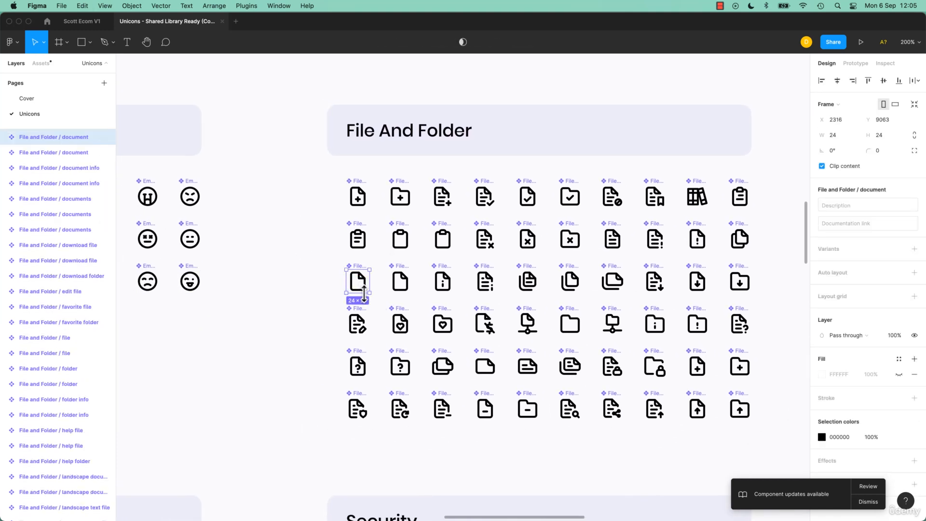
pyautogui.click(87, 24)
pyautogui.moveTo(542, 296); pyautogui.dragTo(378, 230)
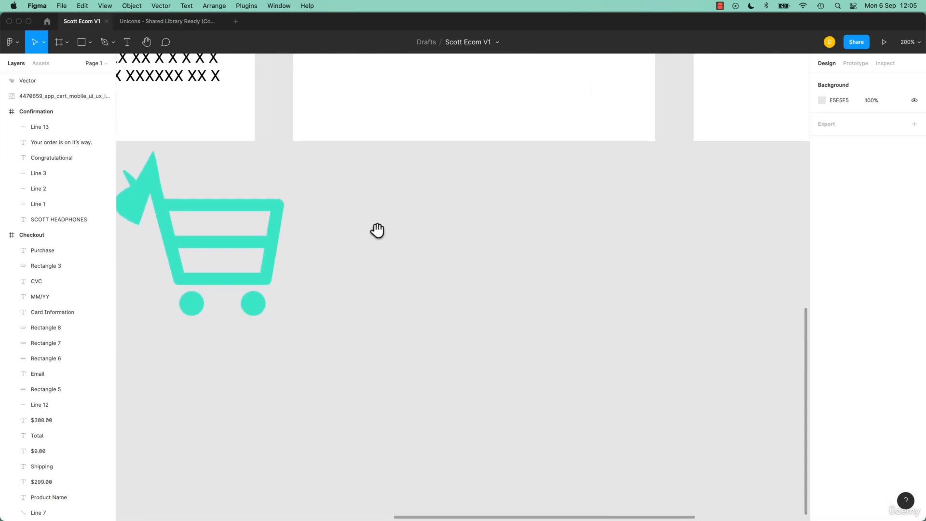
pyautogui.press('super+v')
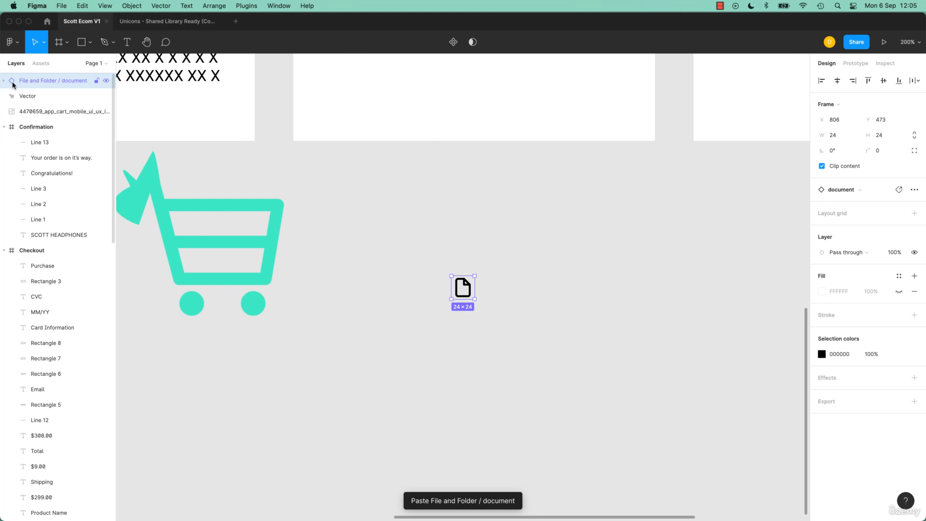
# - Check the components used in this file among the assets, and return to the layer list
pyautogui.click(41, 64)
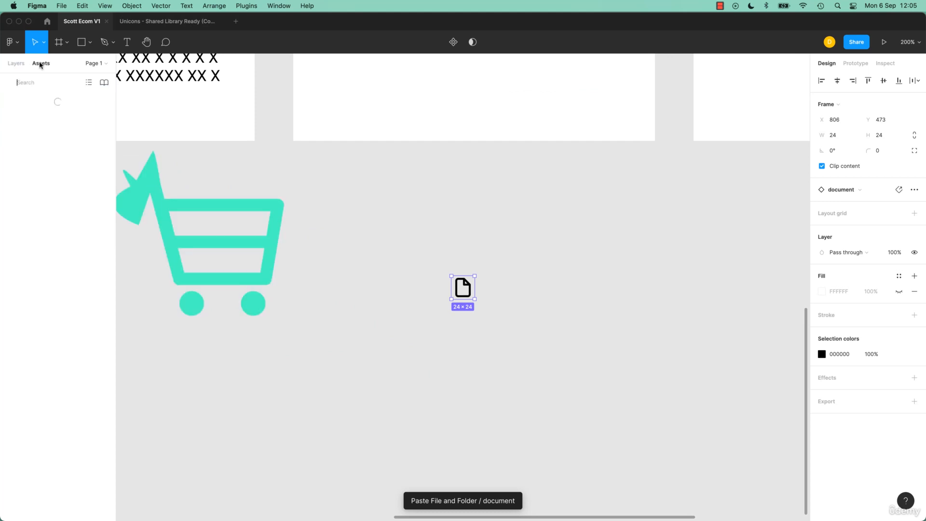
pyautogui.click(4, 99)
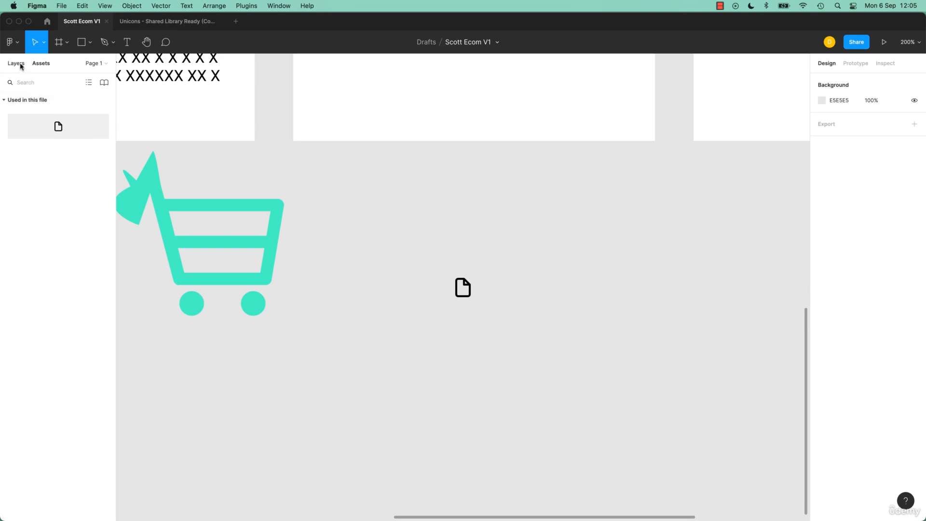
pyautogui.click(16, 64)
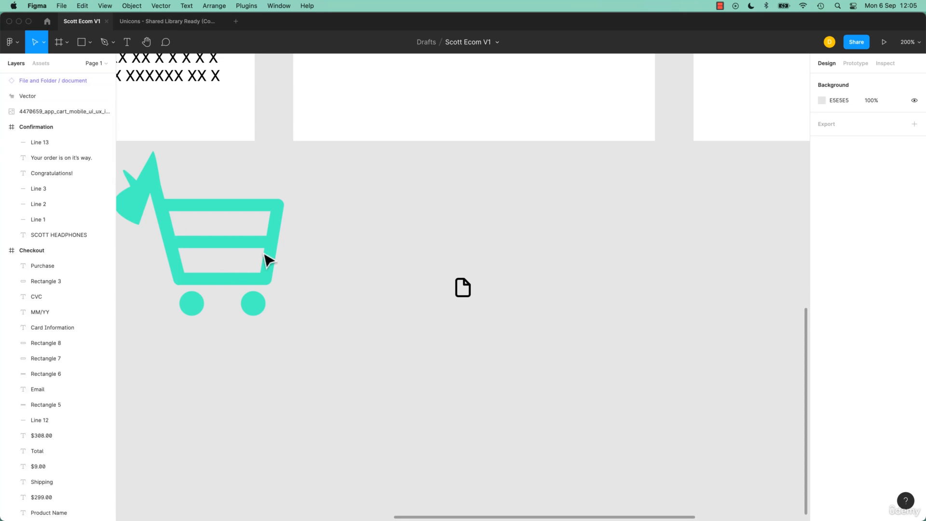
# - Detach the pasted document icon from its main component and select its frame
pyautogui.moveTo(431, 236); pyautogui.dragTo(512, 327)
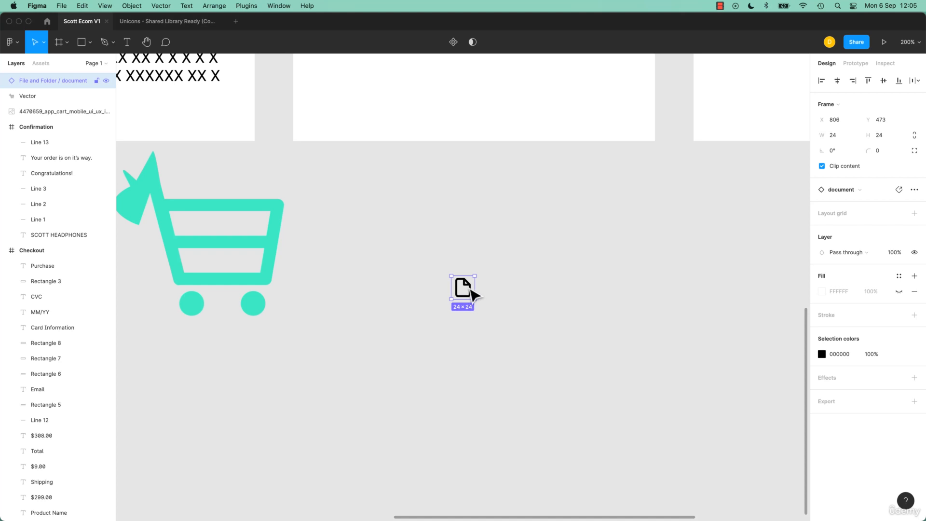
pyautogui.rightClick(469, 289)
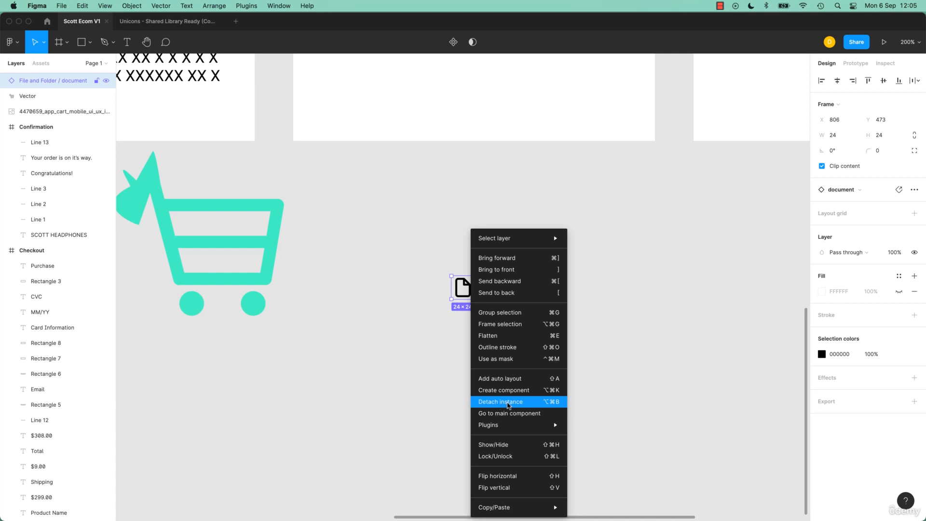
pyautogui.click(511, 404)
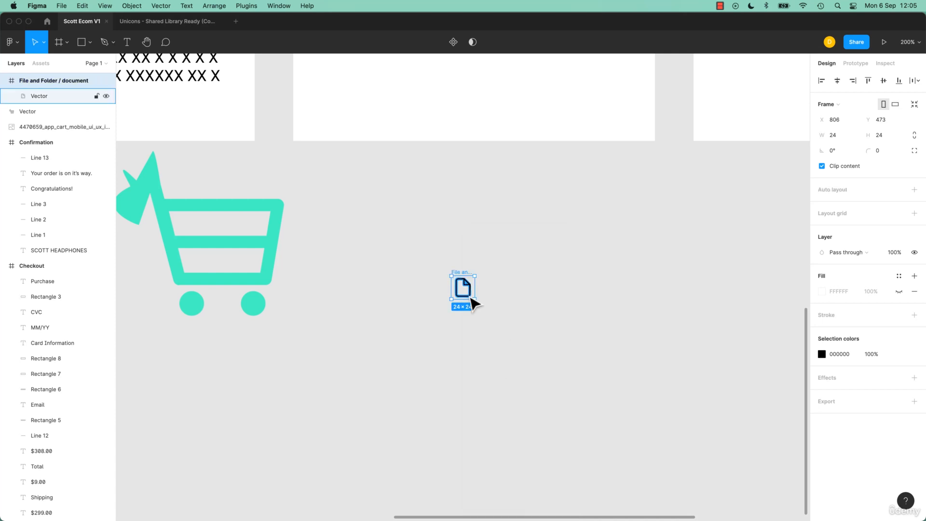
pyautogui.click(41, 96)
pyautogui.click(37, 83)
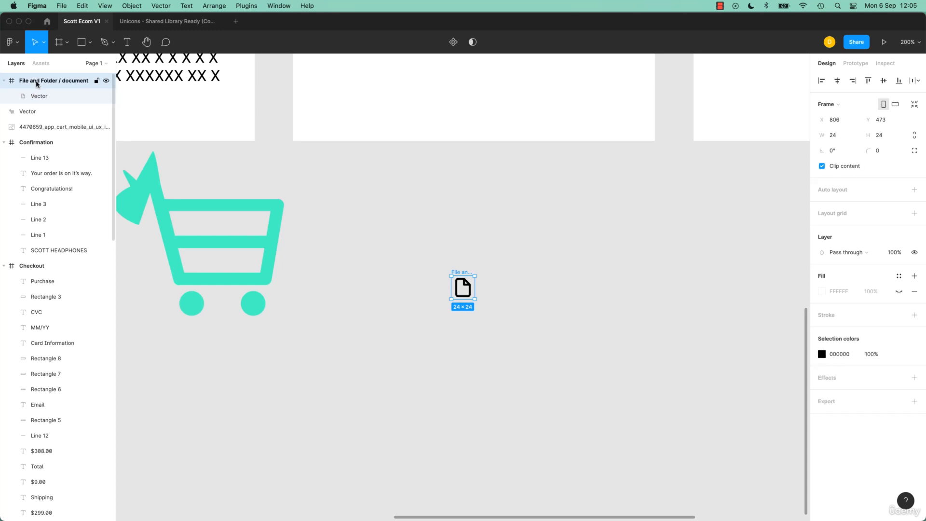
# - Move the document icon into the Checkout frame below the Purchase button and pull its Vector layer out of the File and Folder / document frame
pyautogui.moveTo(463, 286); pyautogui.dragTo(400, 123)
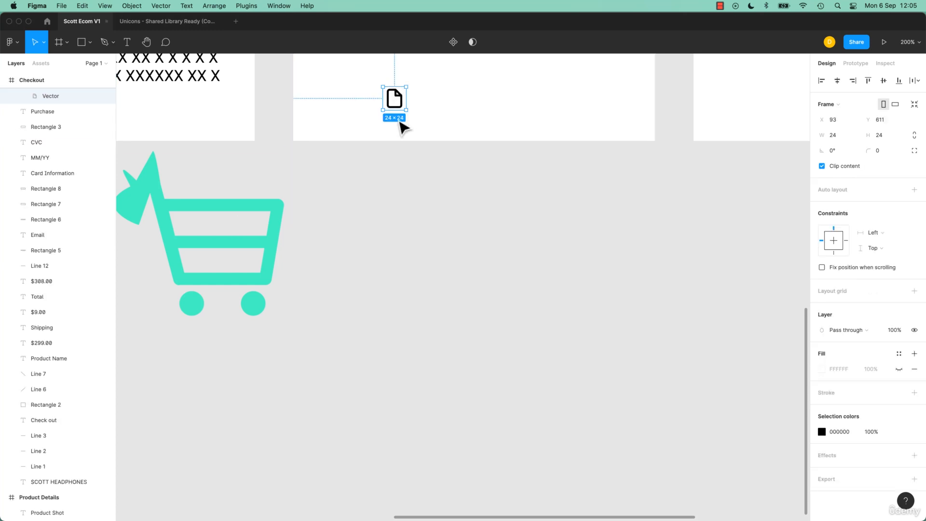
pyautogui.click(50, 99)
pyautogui.moveTo(50, 99); pyautogui.dragTo(41, 80)
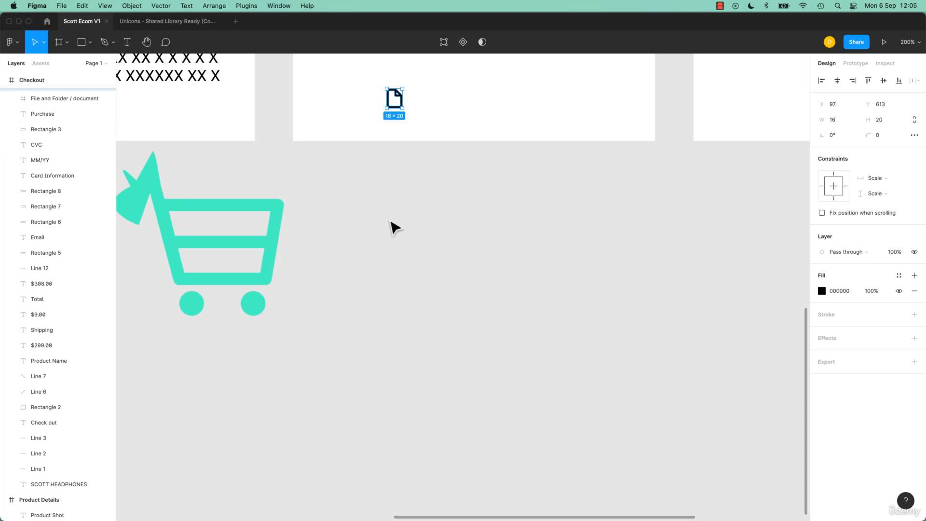
pyautogui.scroll(3, 392, 227)
pyautogui.scroll(6, 83, 155)
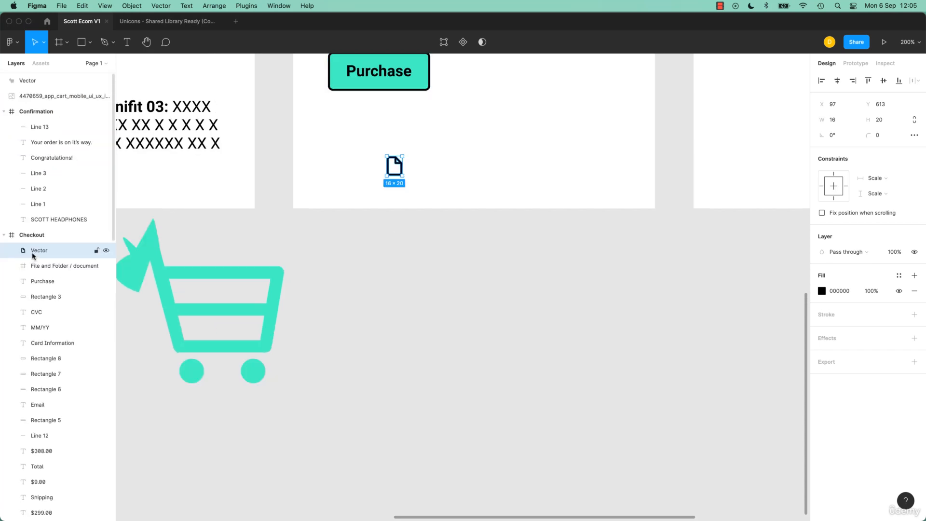
# - Move the icon's Vector layer to the end of the Confirmation frame's layers and rename it File
pyautogui.moveTo(32, 252); pyautogui.dragTo(39, 236)
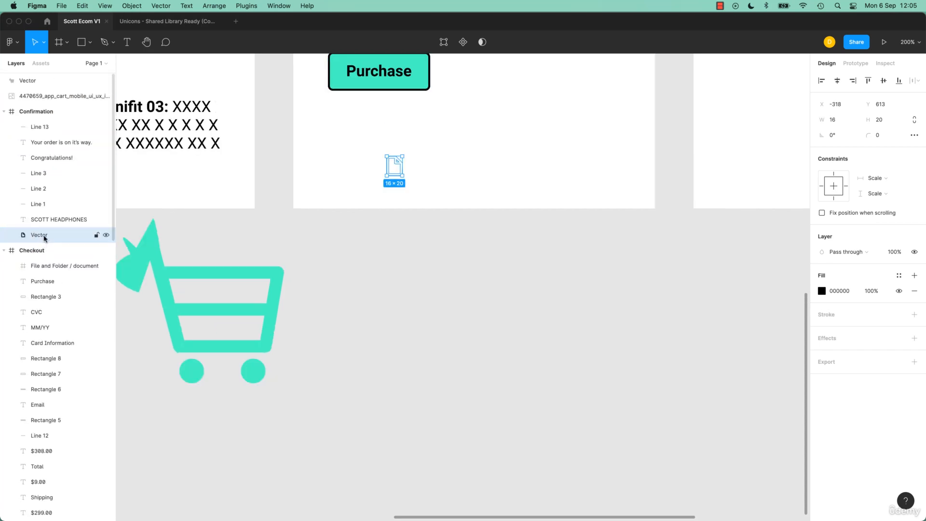
pyautogui.doubleClick(39, 235)
pyautogui.write('File')
pyautogui.press('Return')
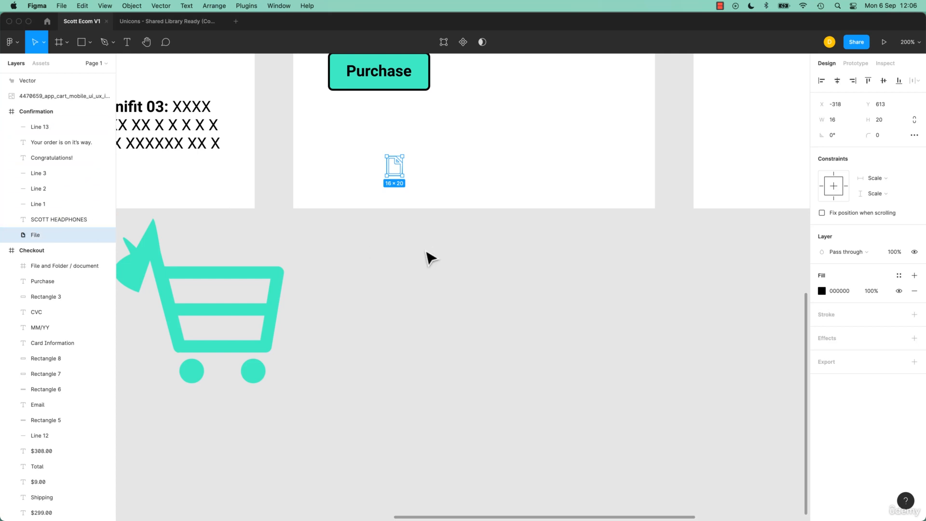
# - Move the File layer back into the Checkout frame, directly above the File and Folder / document layer, and deselect it
pyautogui.scroll(5, 509, 207)
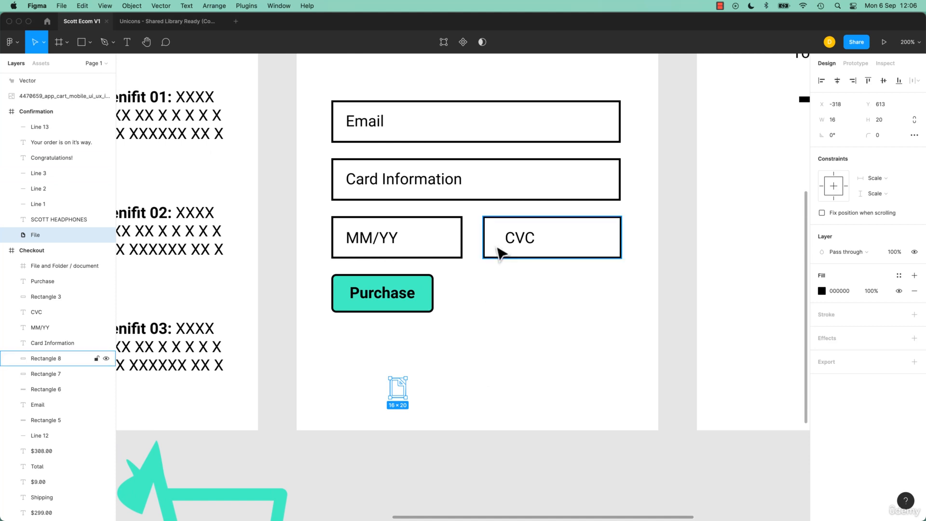
pyautogui.scroll(-5, 499, 251)
pyautogui.scroll(3, 482, 337)
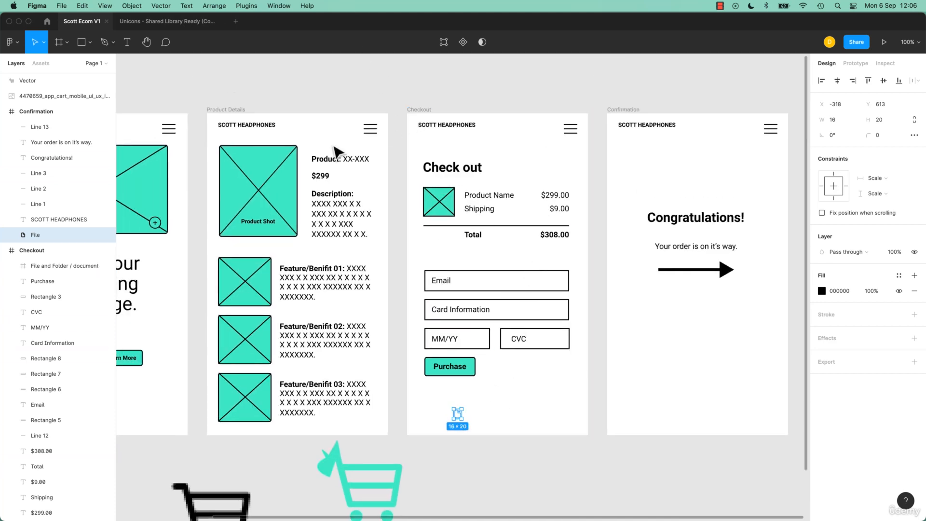
pyautogui.moveTo(42, 236); pyautogui.dragTo(41, 262)
pyautogui.click(500, 463)
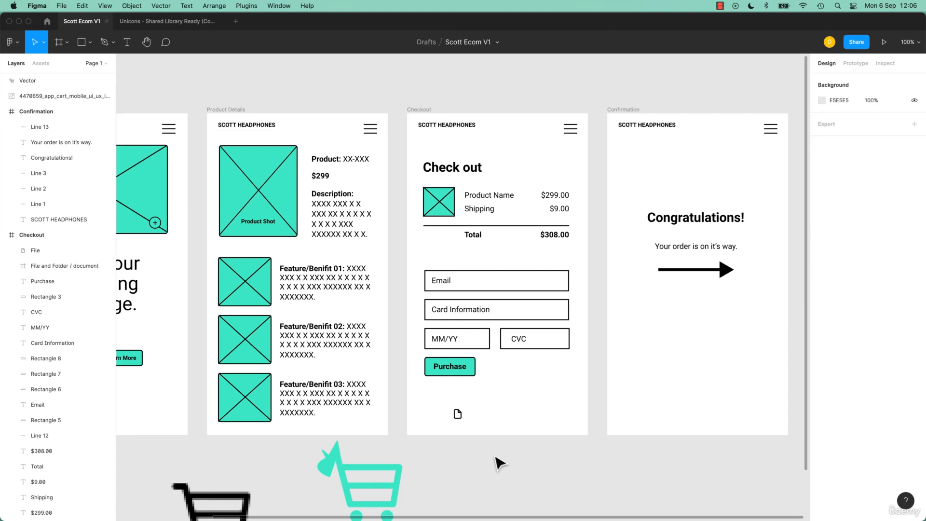
# - Switch back to the Unicons file, clear the icon selection, and close the file
pyautogui.click(144, 21)
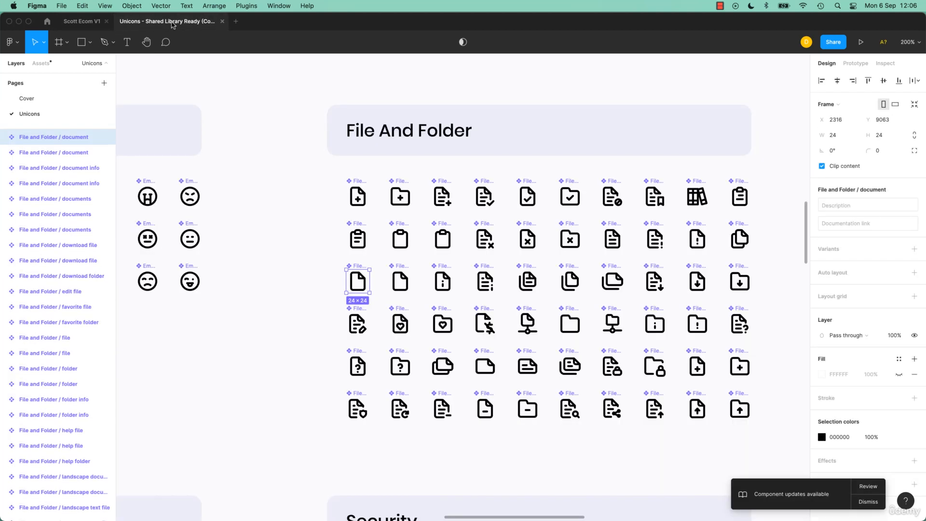
pyautogui.click(277, 212)
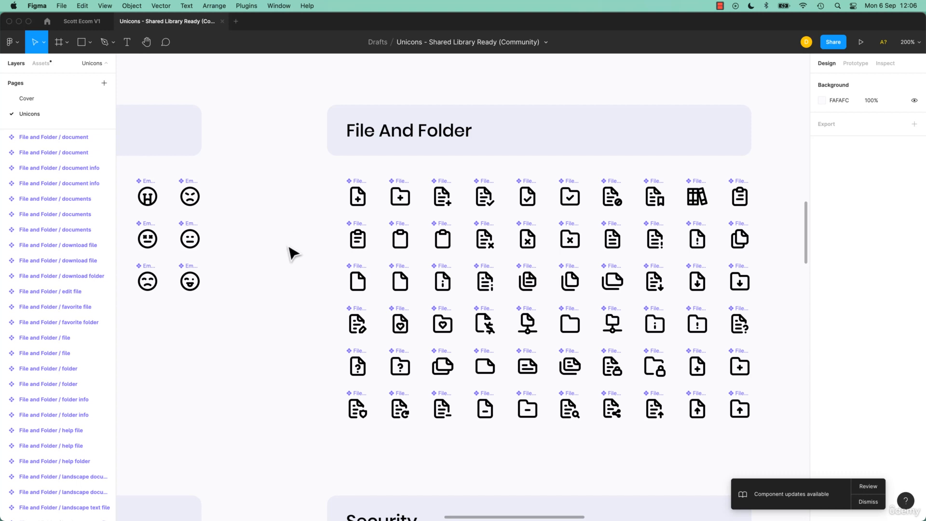
pyautogui.click(223, 23)
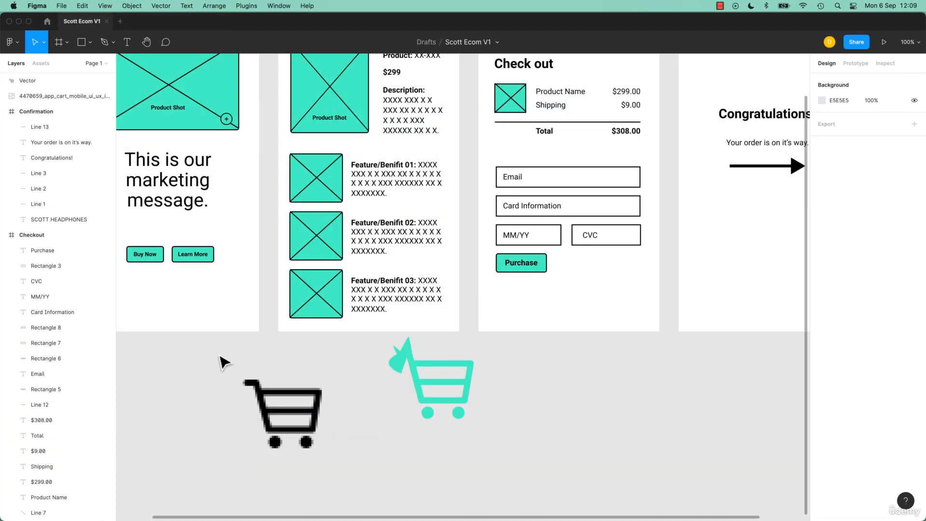
# - Delete the black PNG cart and the teal vector cart from the canvas beneath the frames
pyautogui.moveTo(223, 361); pyautogui.dragTo(632, 502)
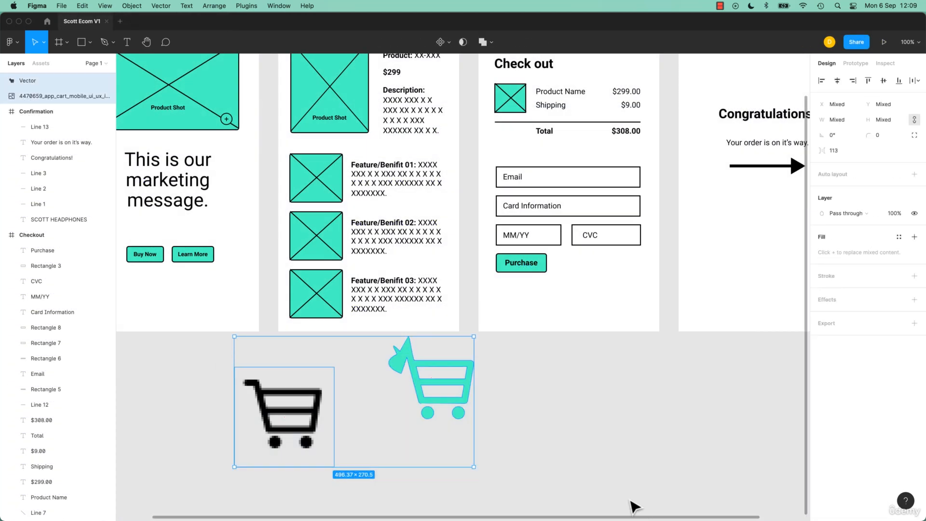
pyautogui.press('Delete')
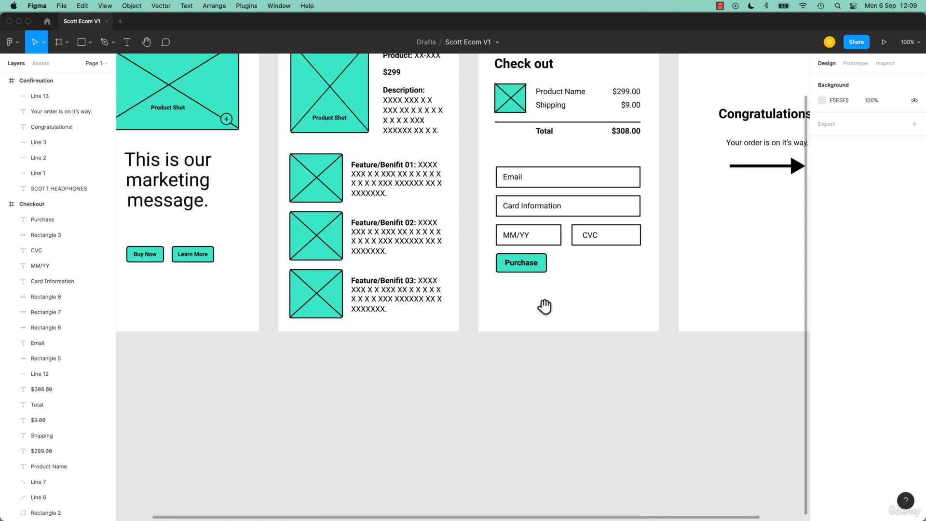
pyautogui.moveTo(474, 129); pyautogui.dragTo(568, 244)
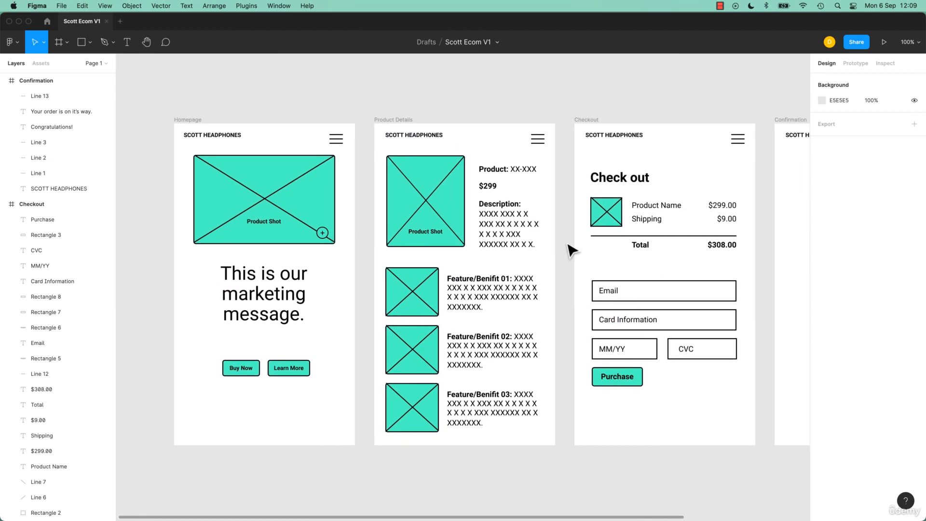